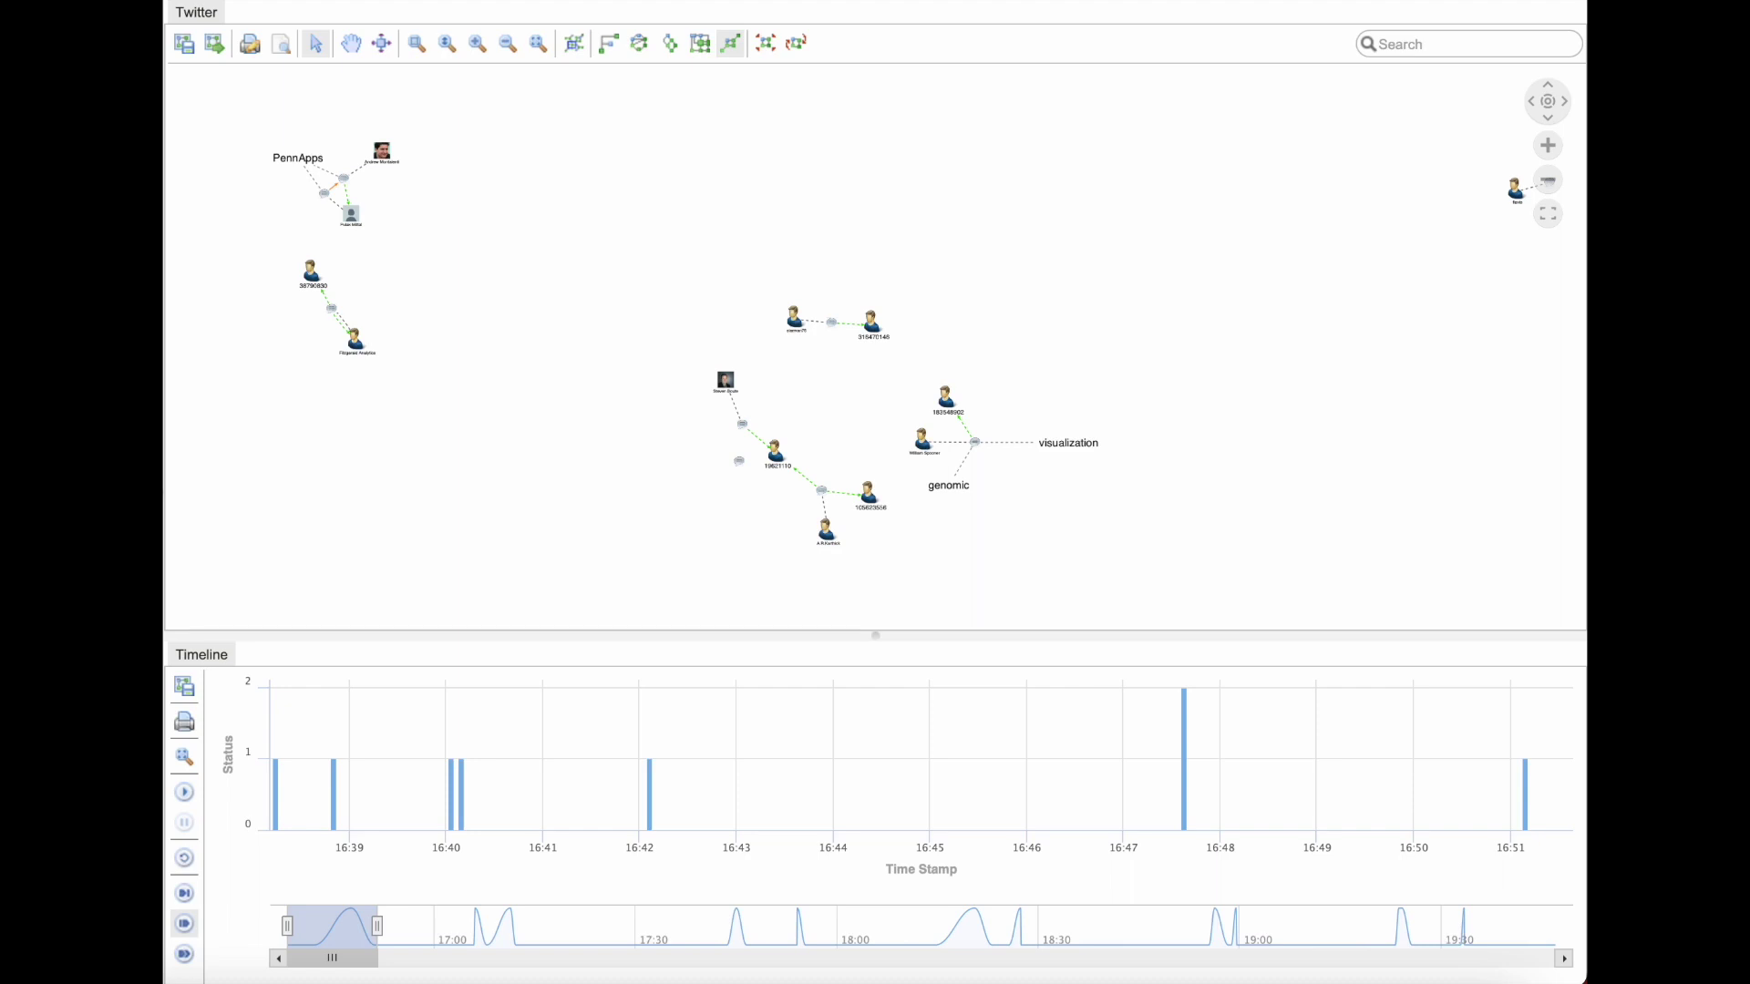
- Play the timeline animation for the Twitter graph
left_click(186, 795)
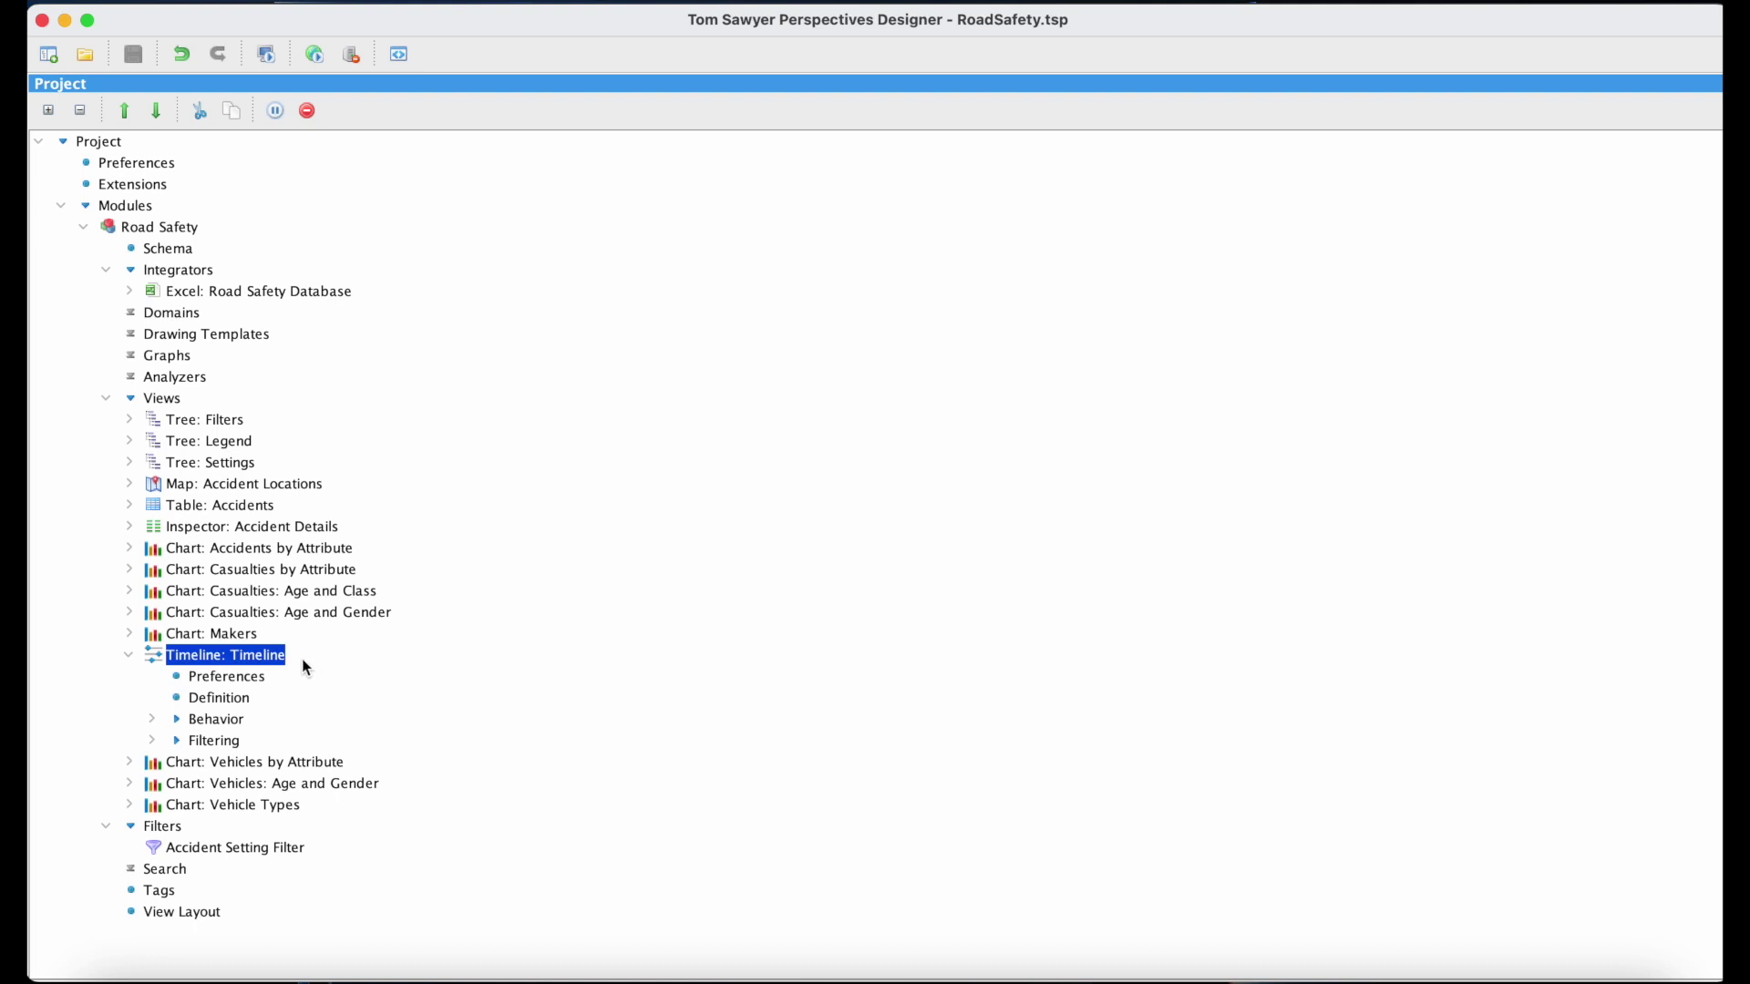
- Examine the Timeline view's preferences and its model rule, including the type options for the X axis, Y axis and series
left_click(259, 679)
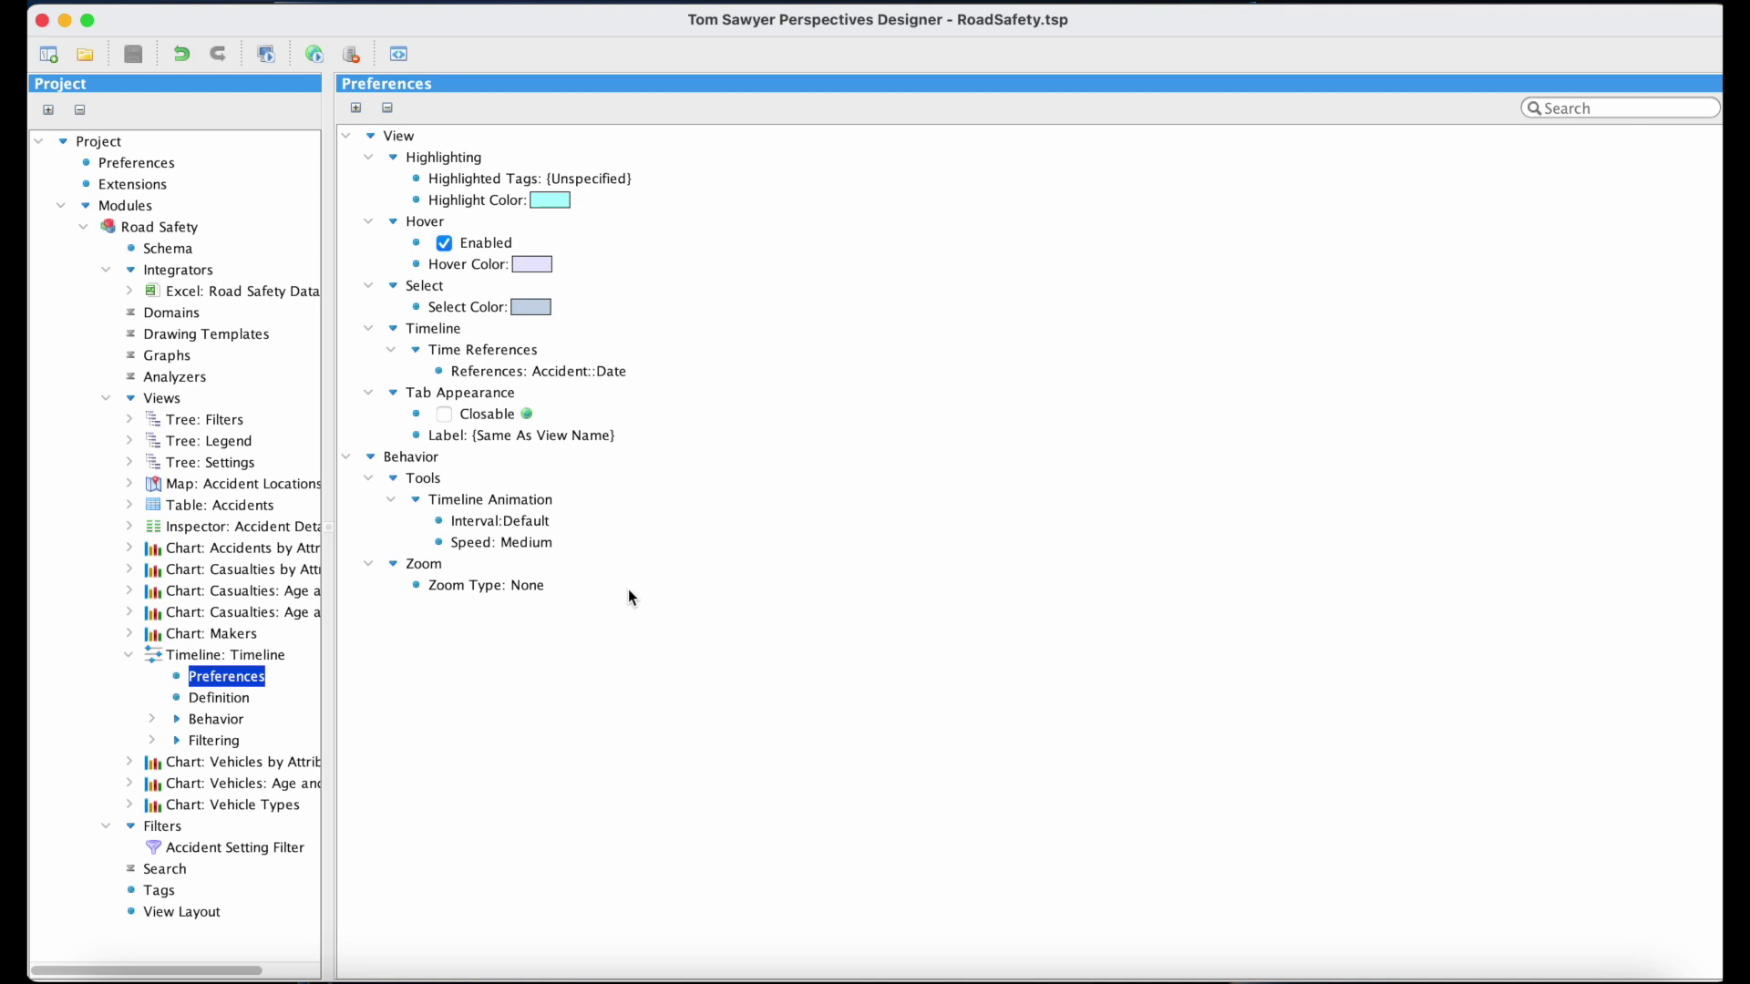
left_click(218, 698)
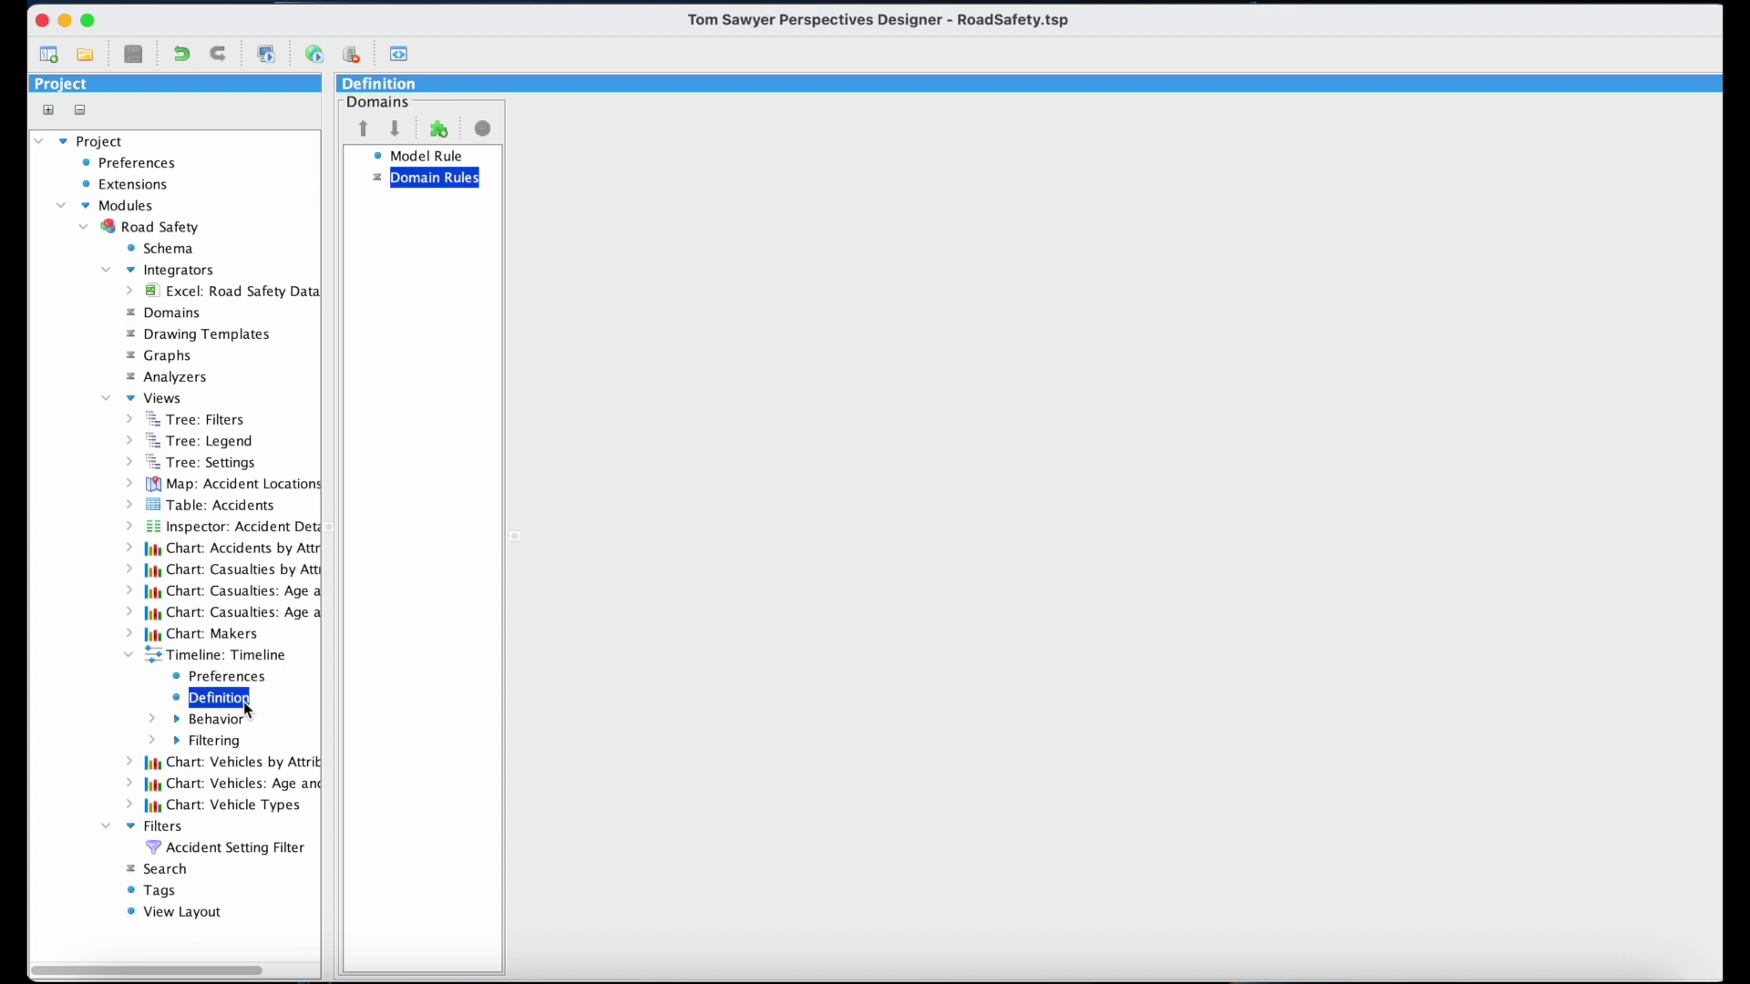
left_click(457, 160)
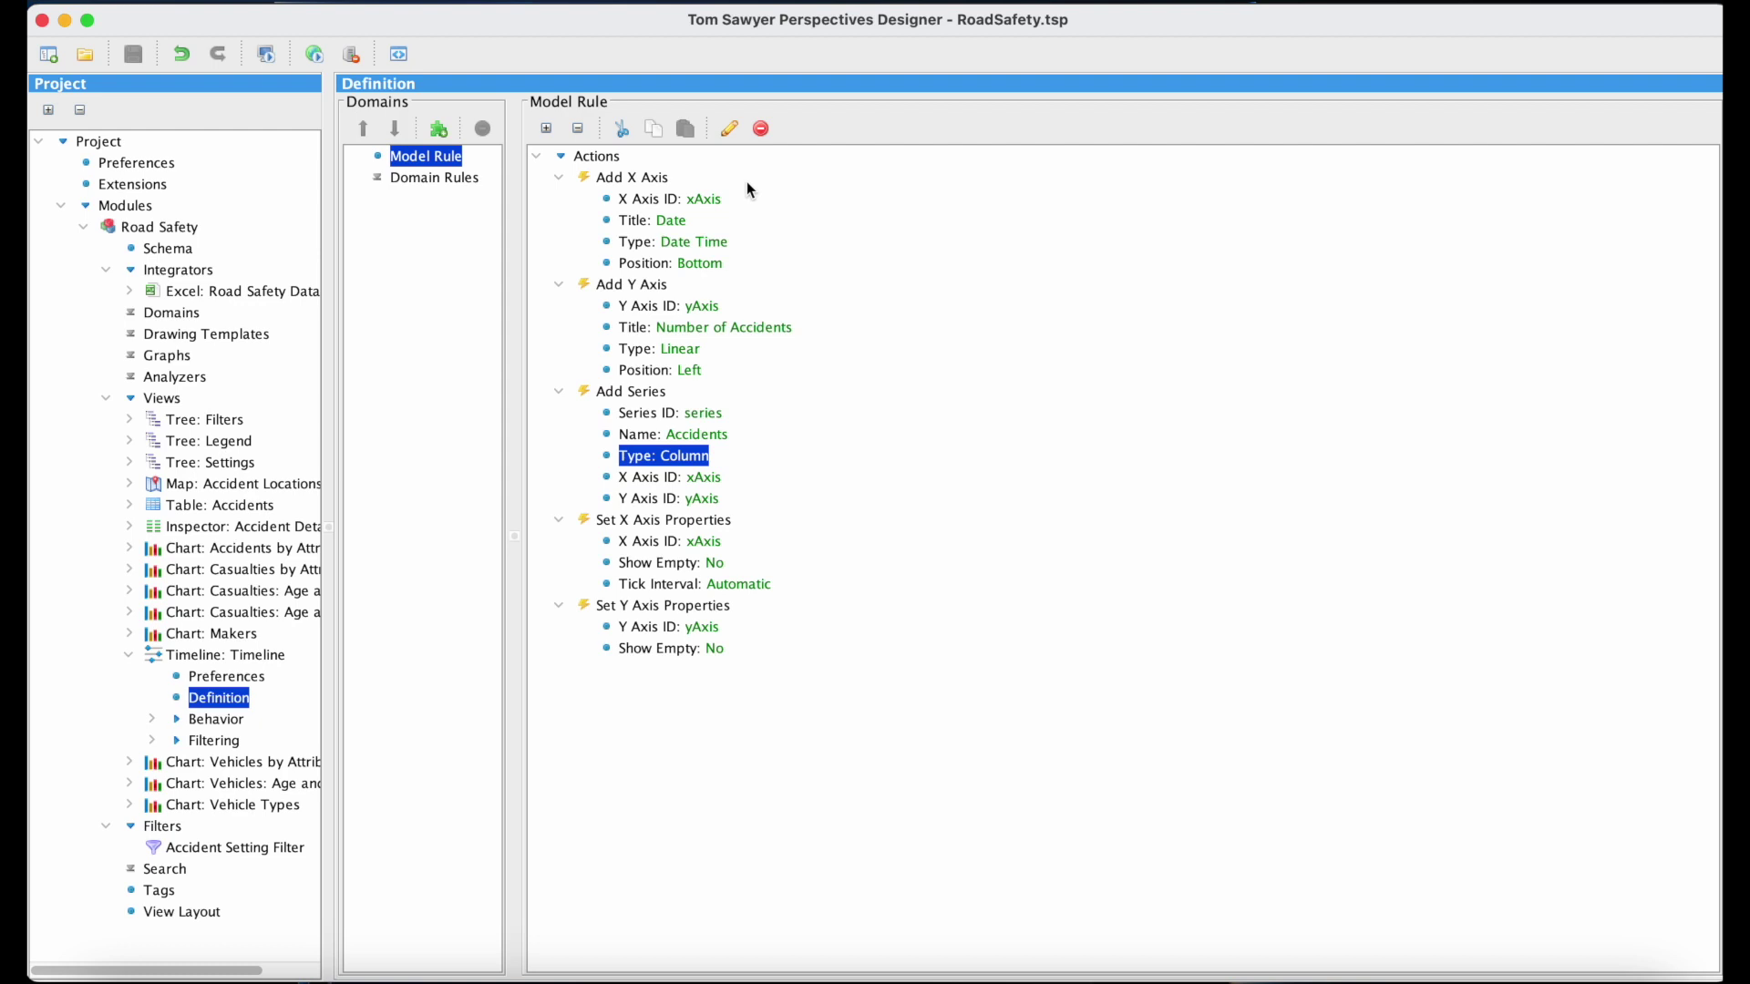
left_click(711, 240)
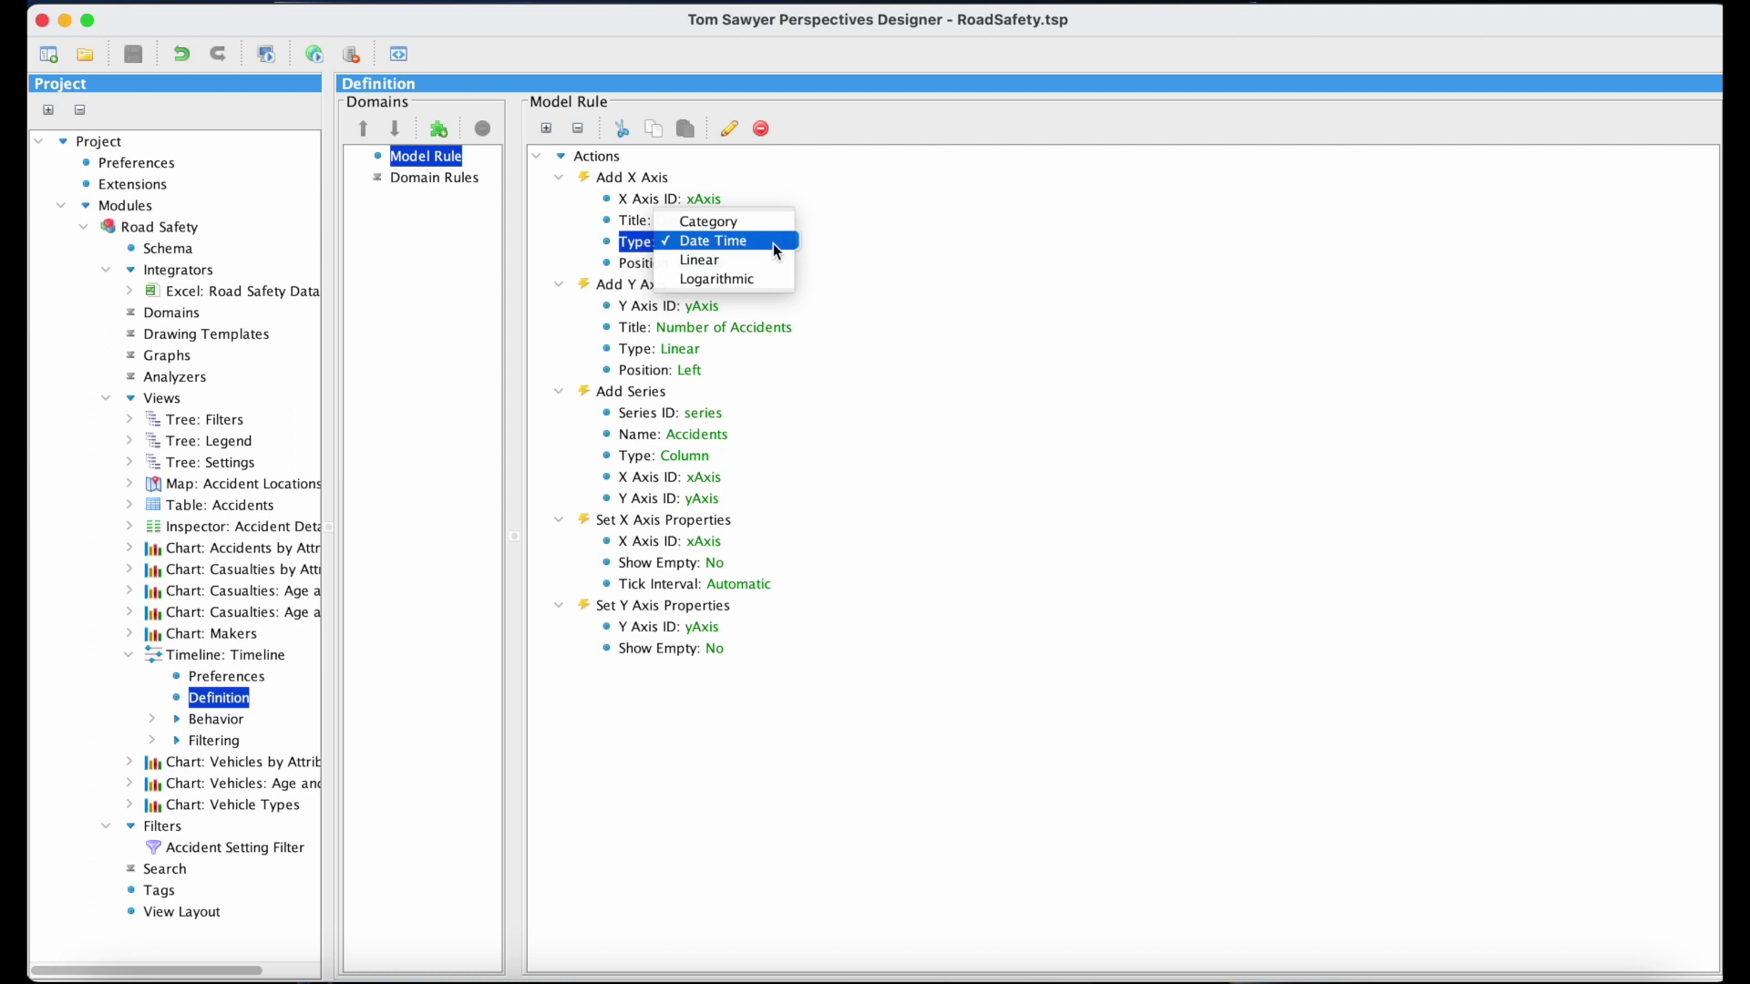
left_click(845, 244)
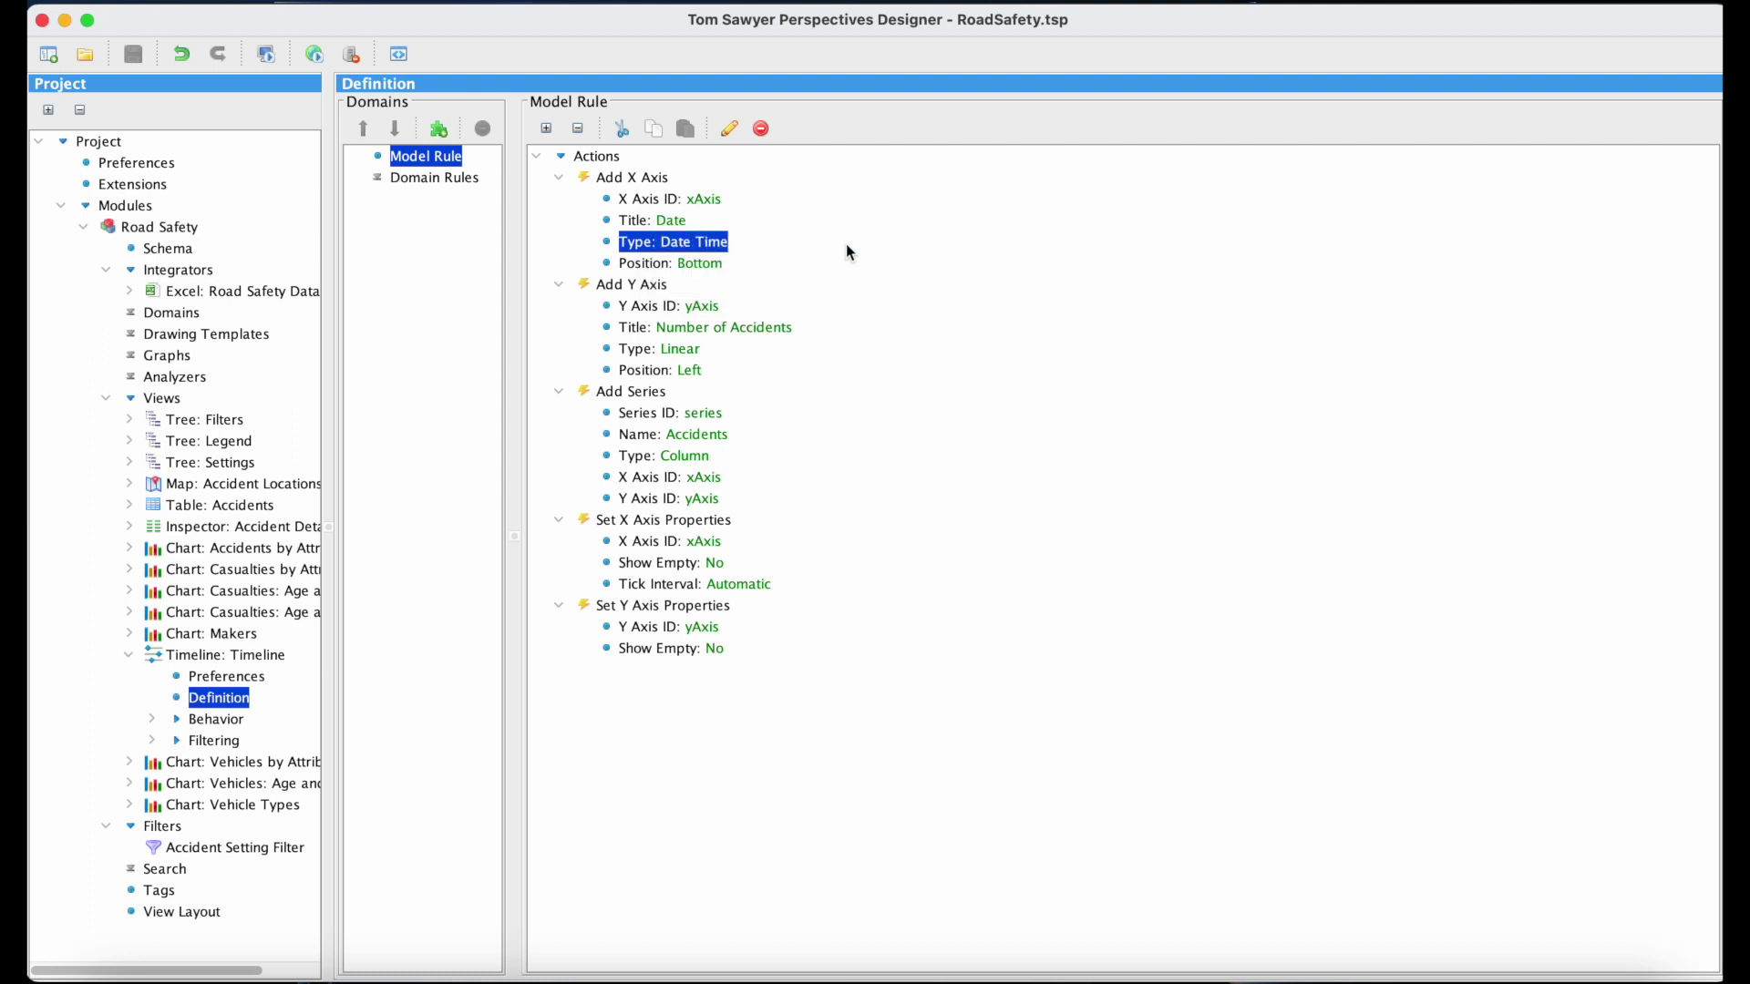
left_click(686, 349)
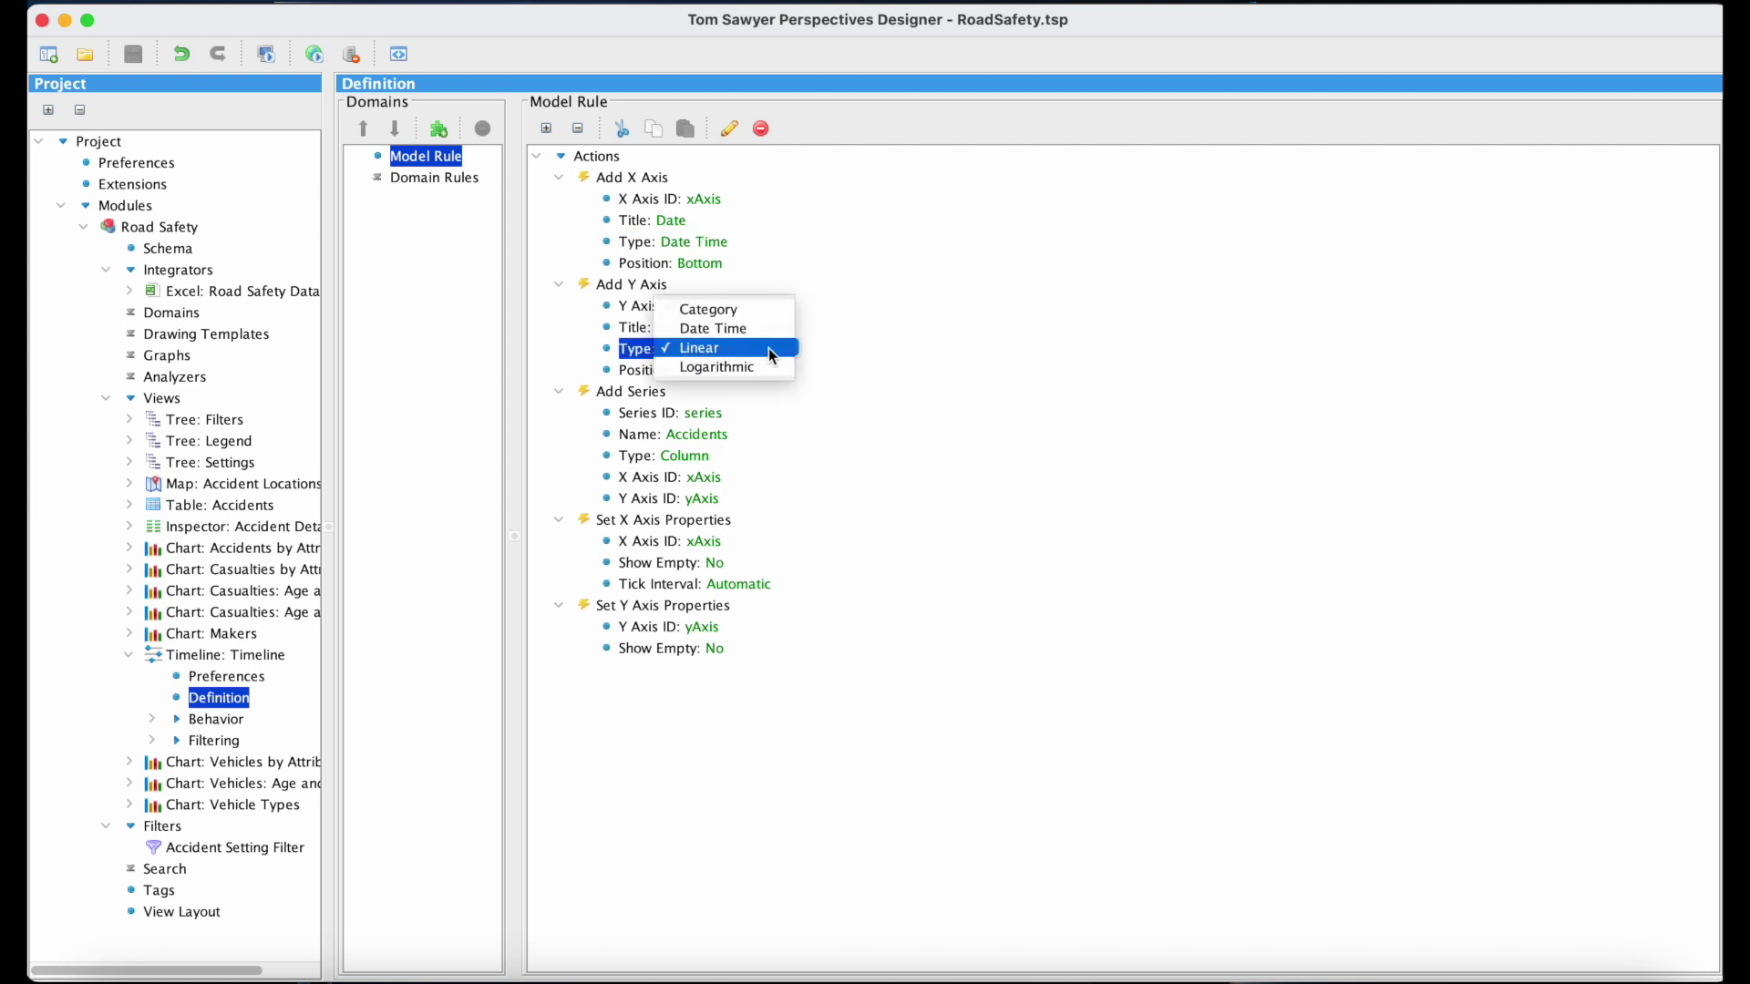
left_click(835, 347)
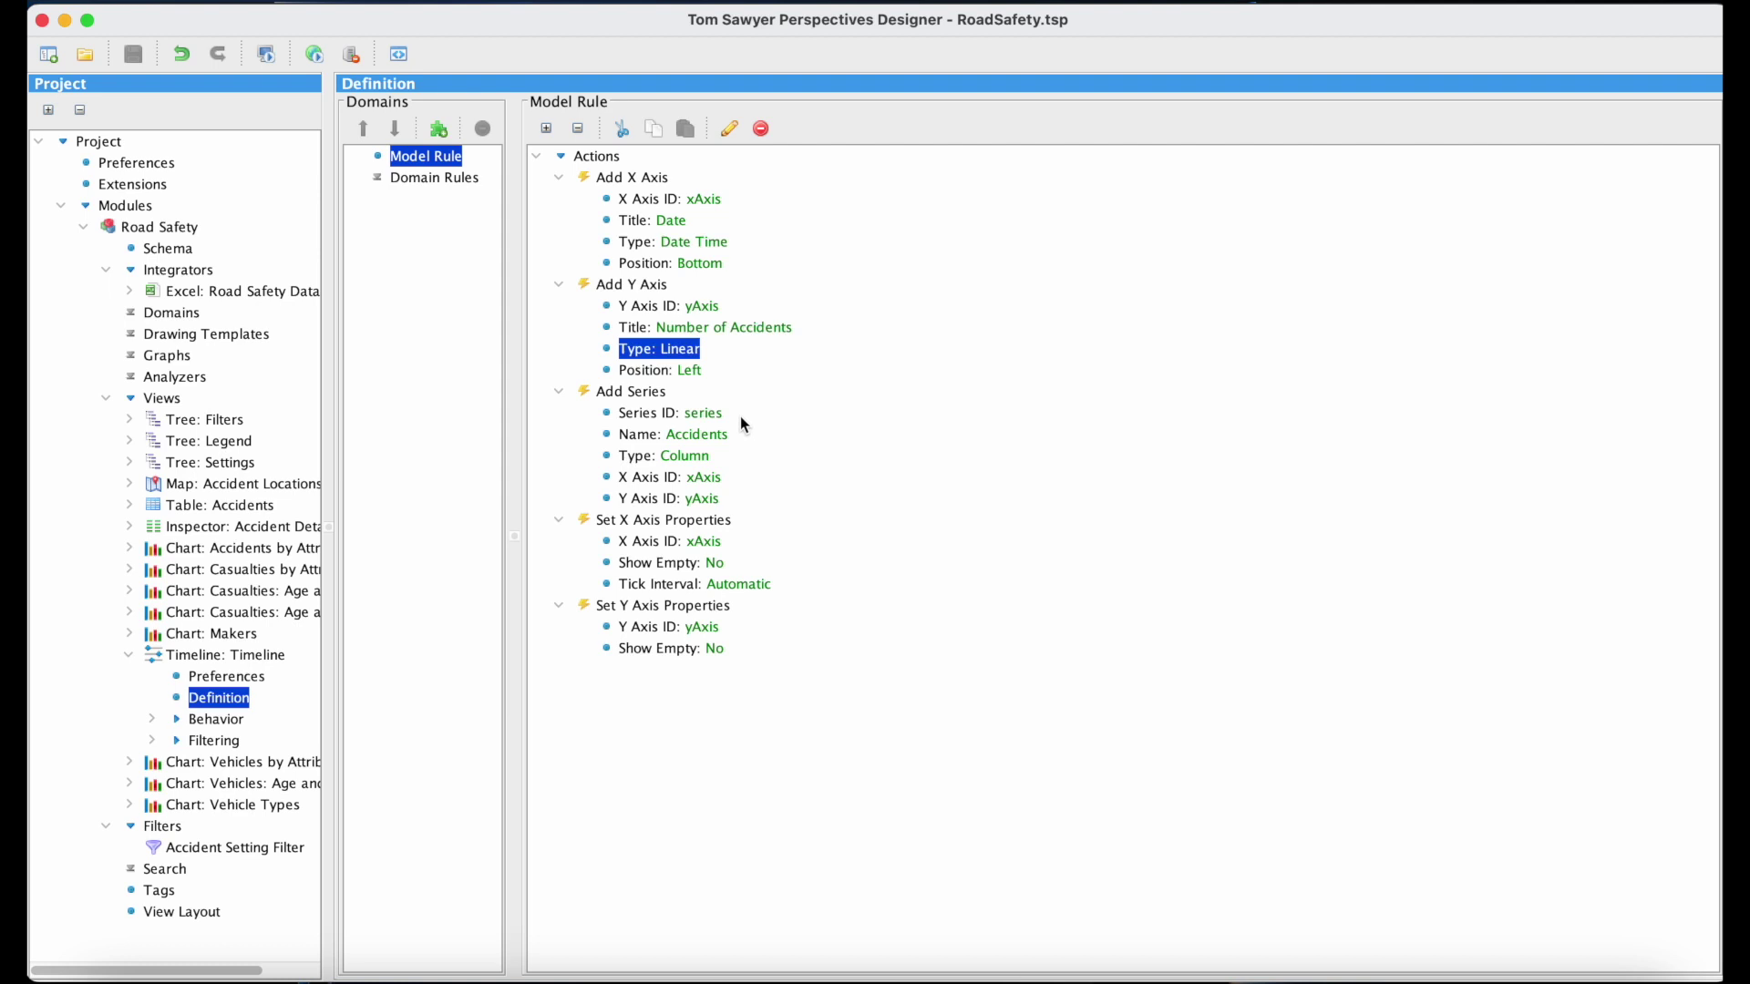
left_click(711, 457)
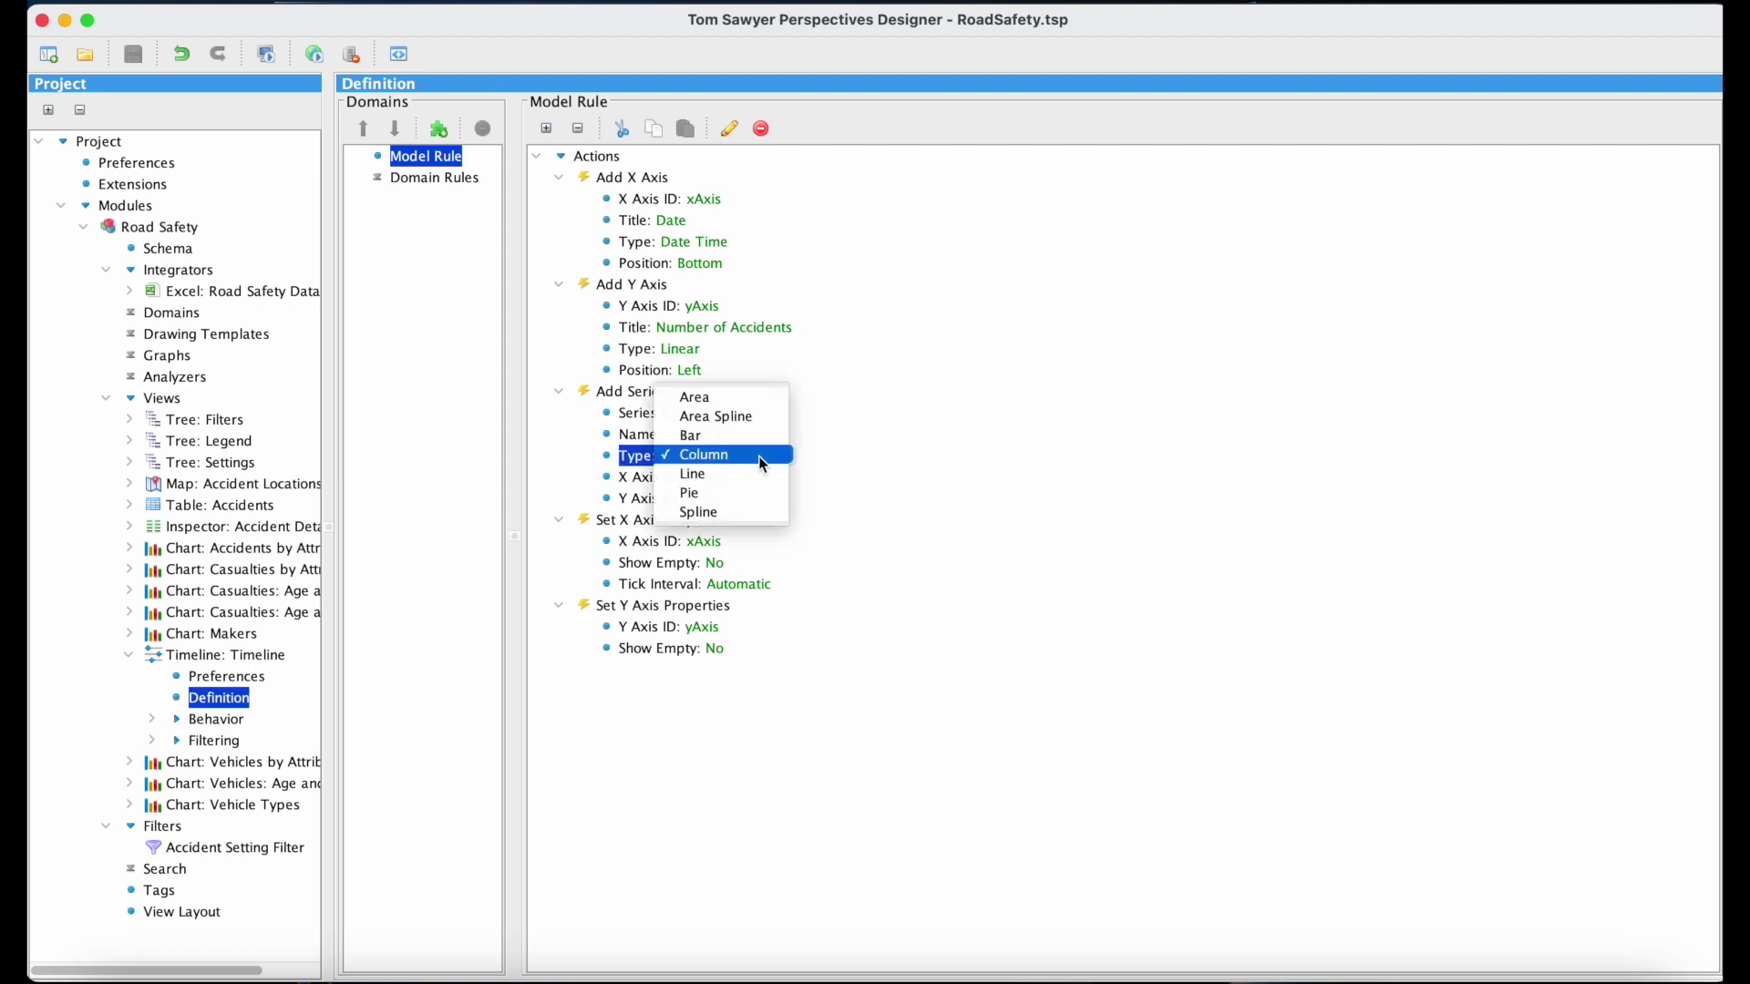
left_click(816, 463)
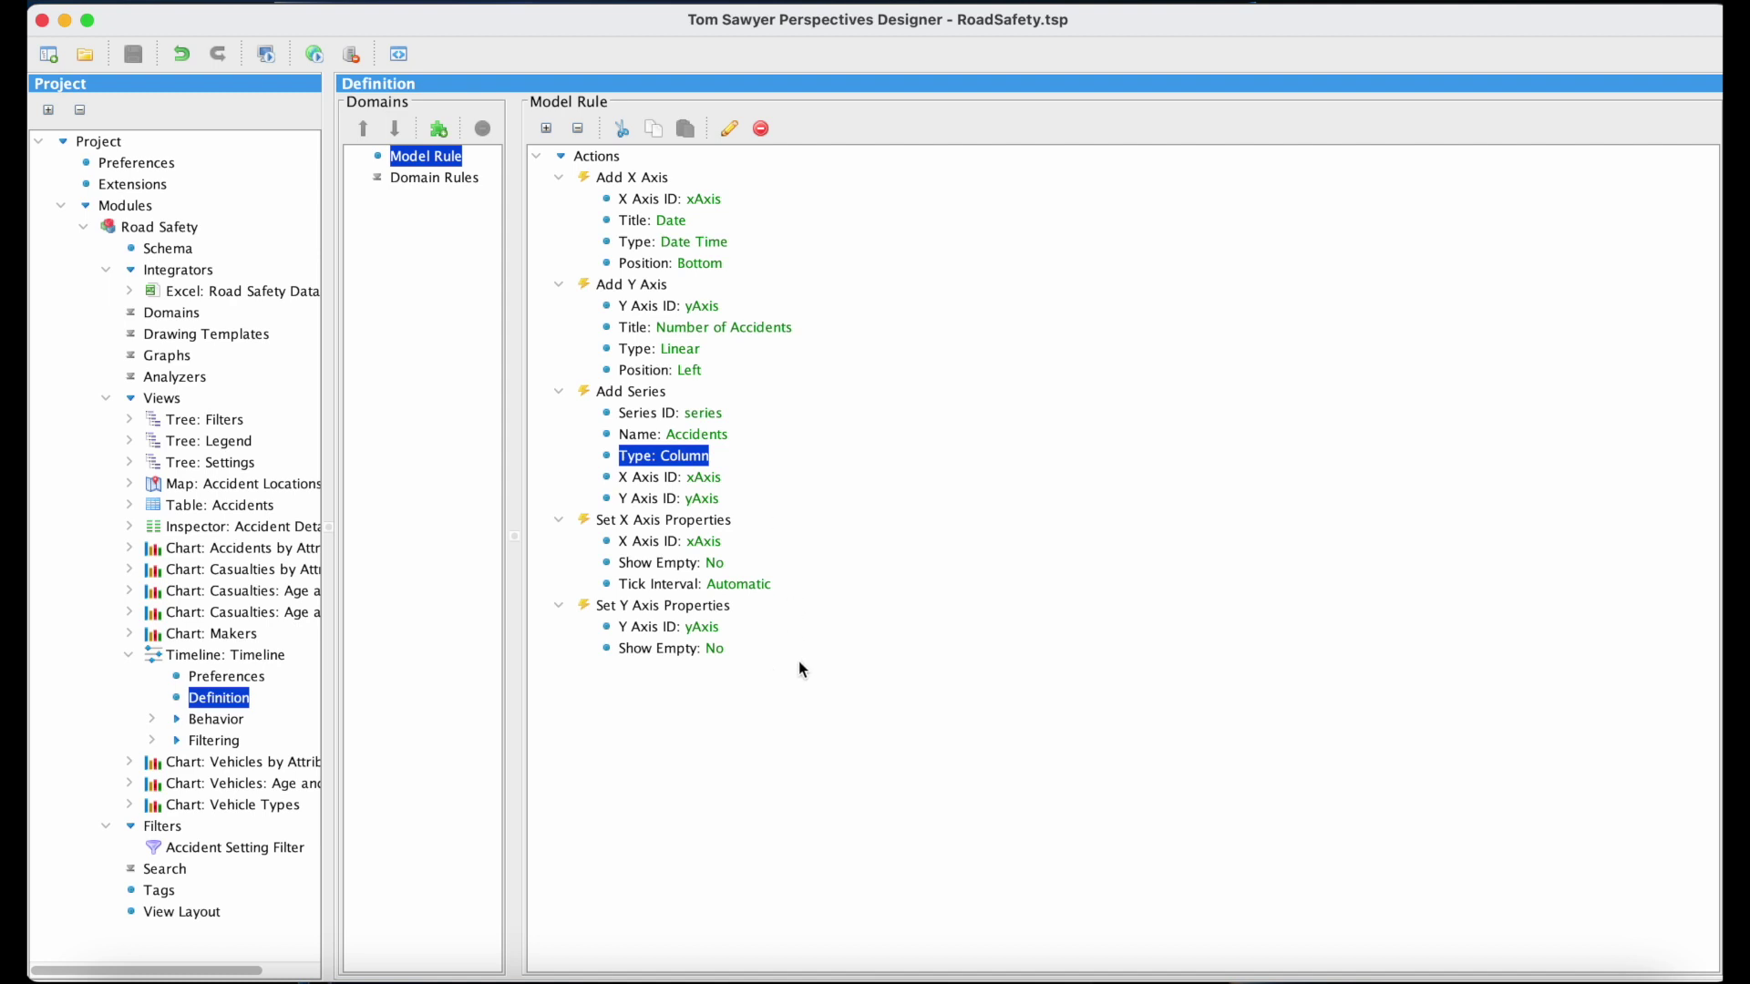
- Add a domain rule for the Accident system domain to the Timeline definition
left_click(469, 181)
right_click(468, 181)
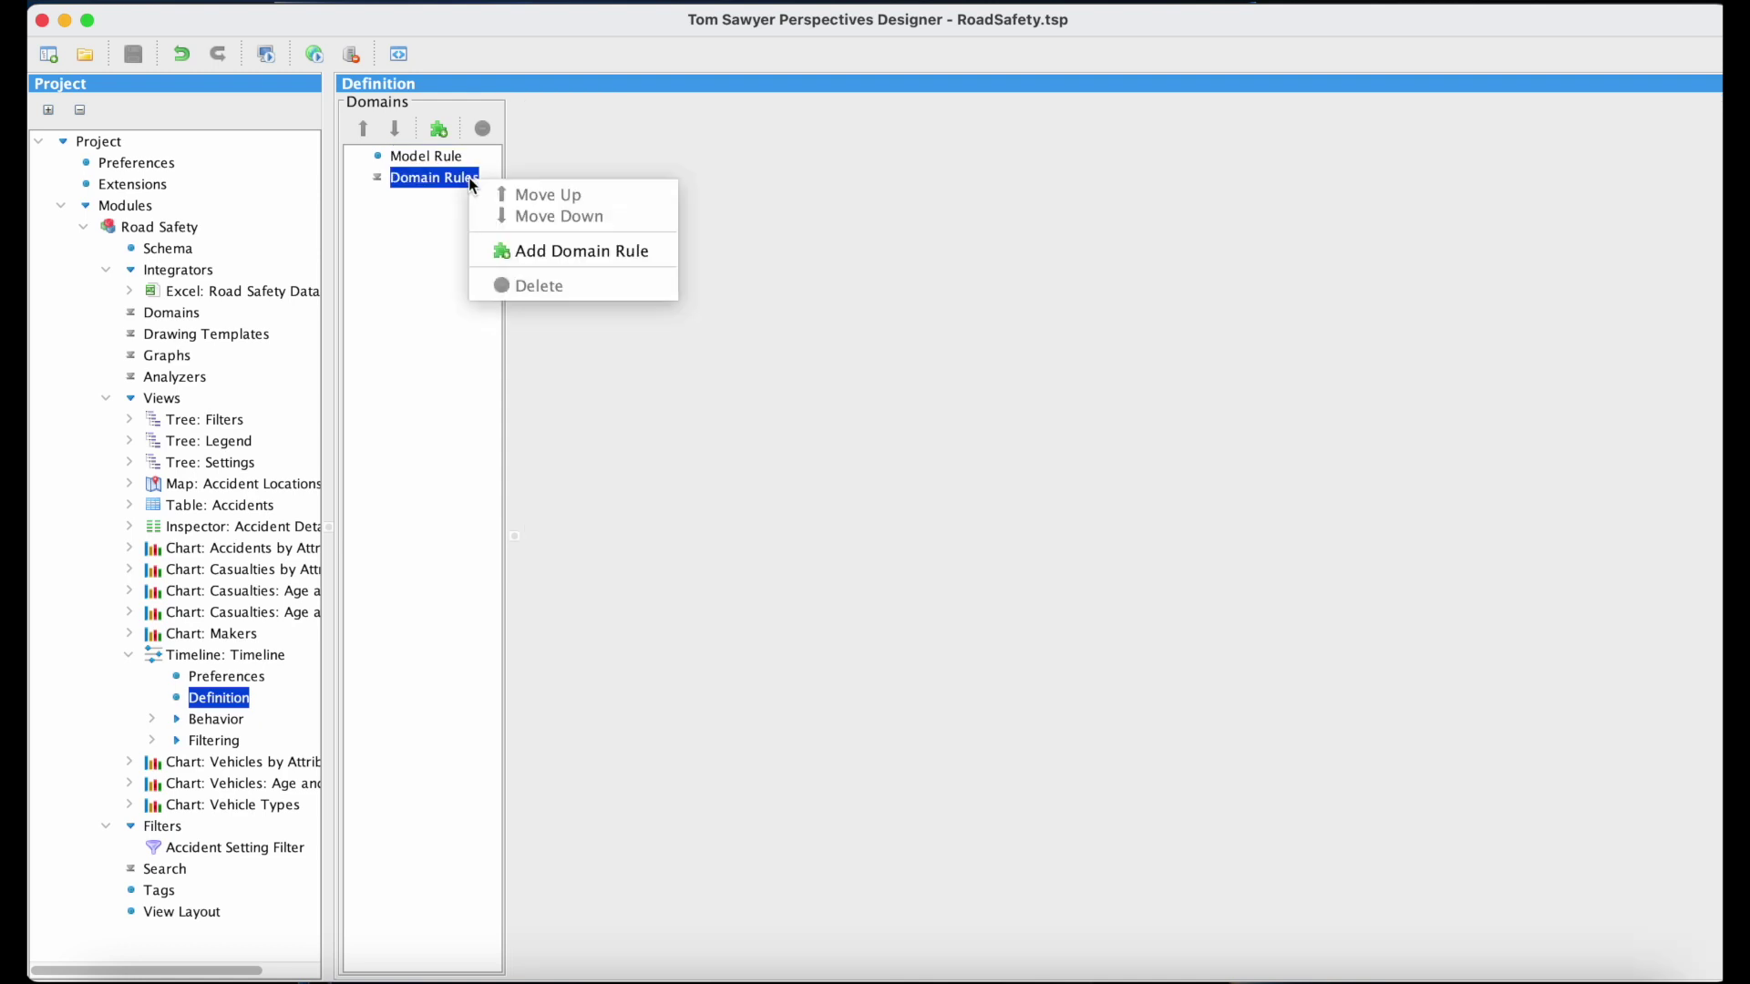
left_click(659, 260)
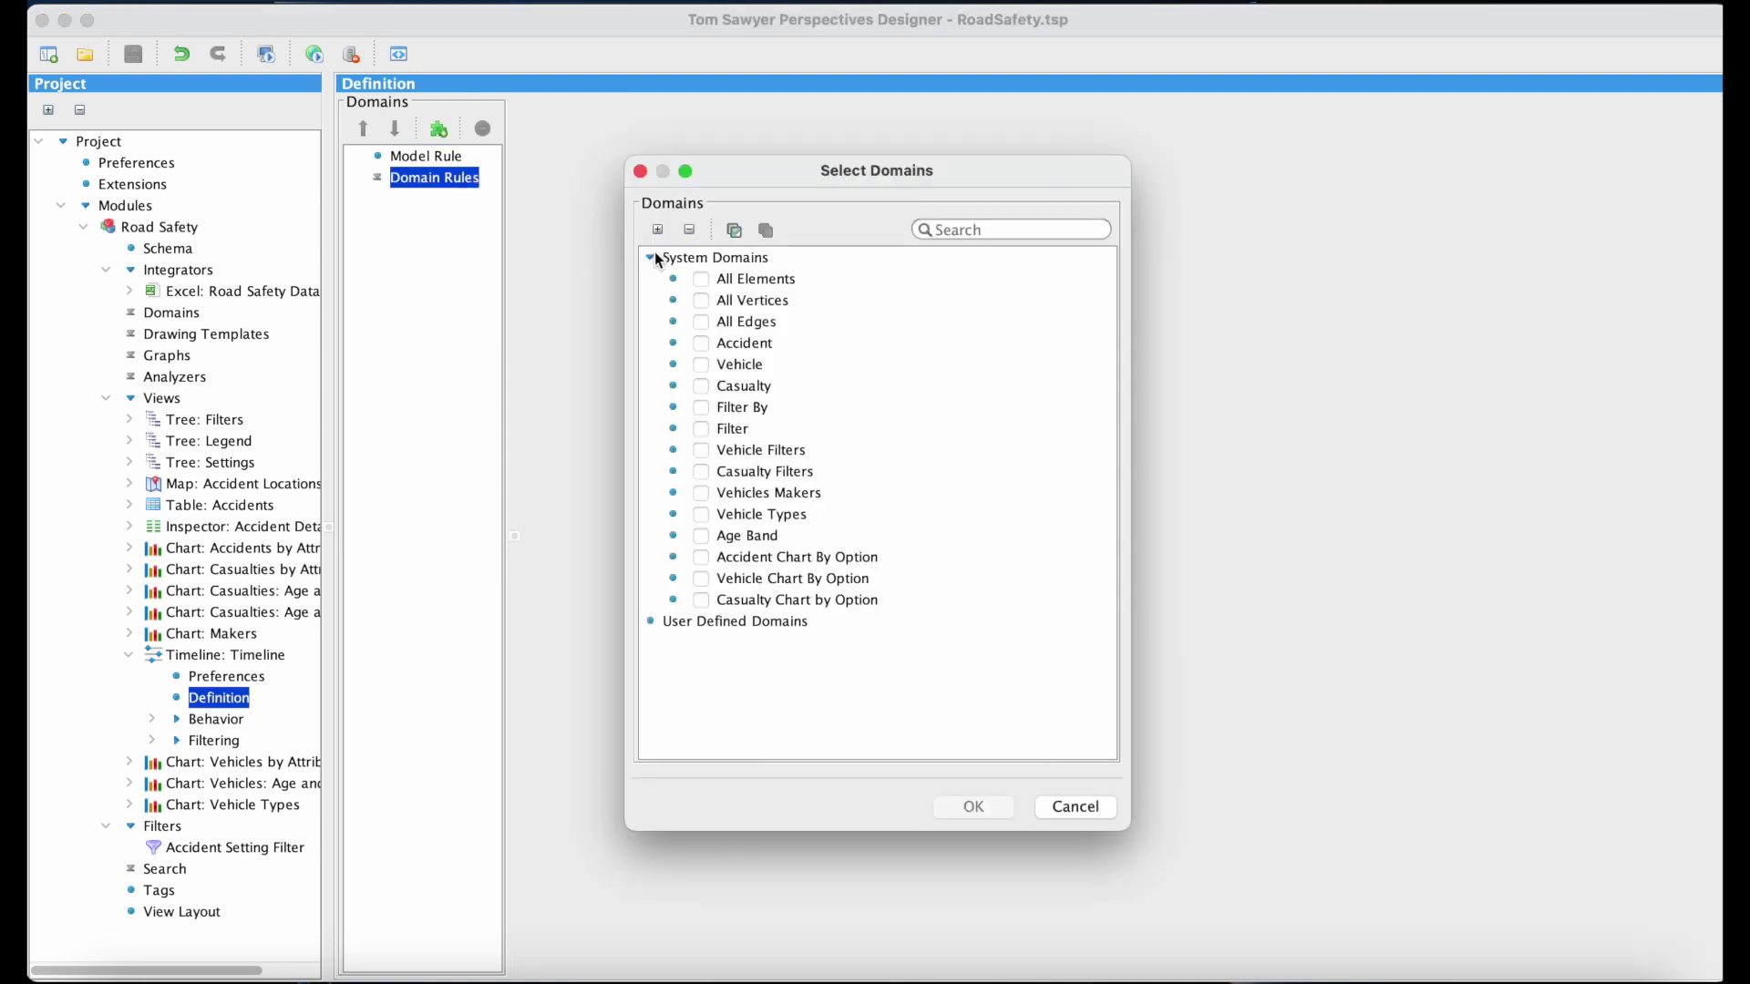
left_click(702, 346)
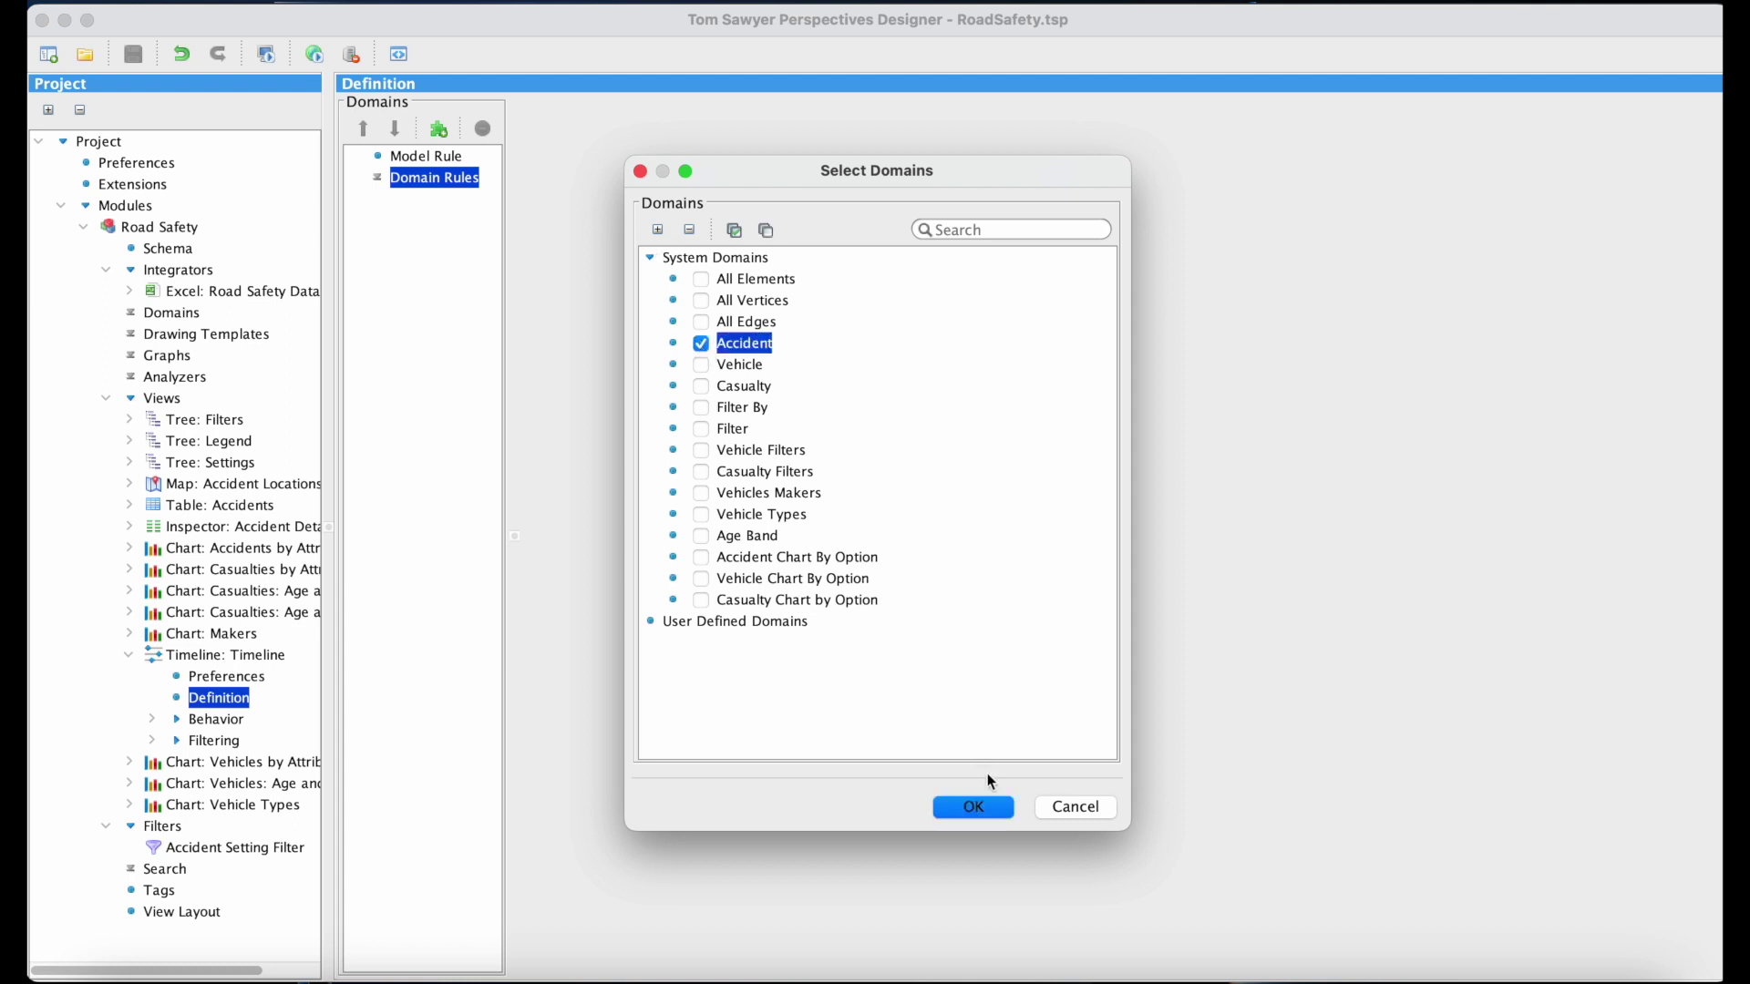
left_click(997, 819)
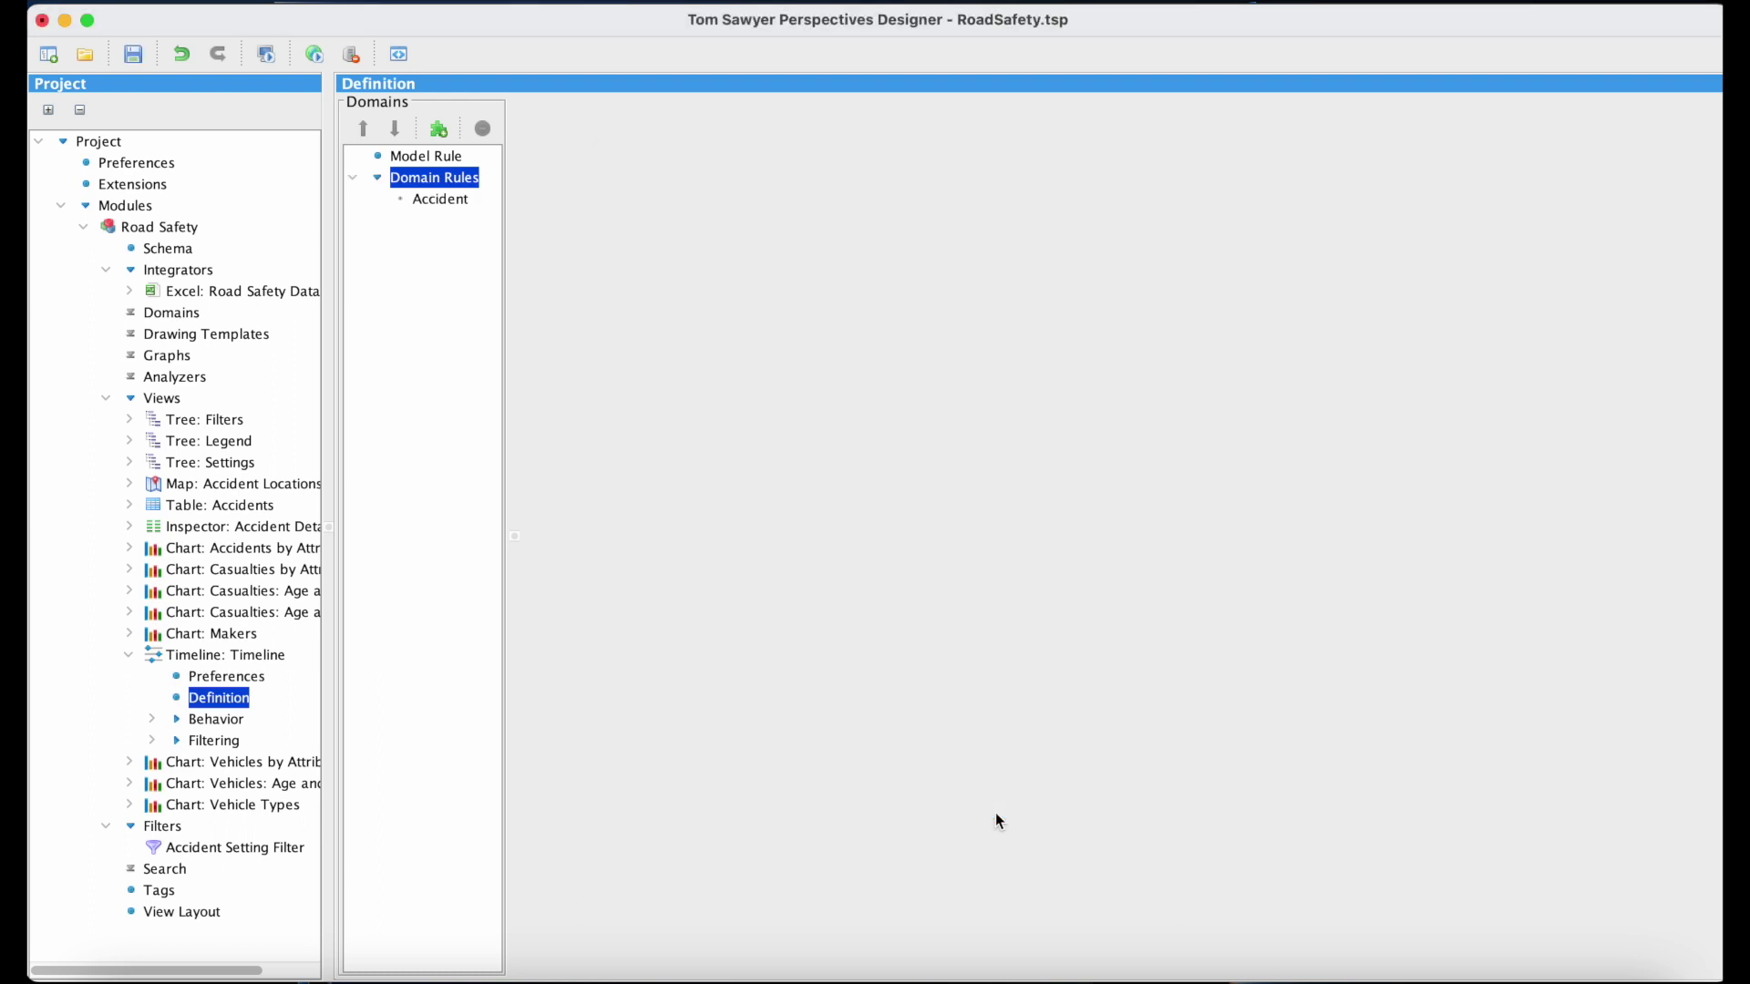
- Start an Add Data Point action in the Accident domain rule and set its data point ID to dataPoint.Accident.<Date>
left_click(459, 207)
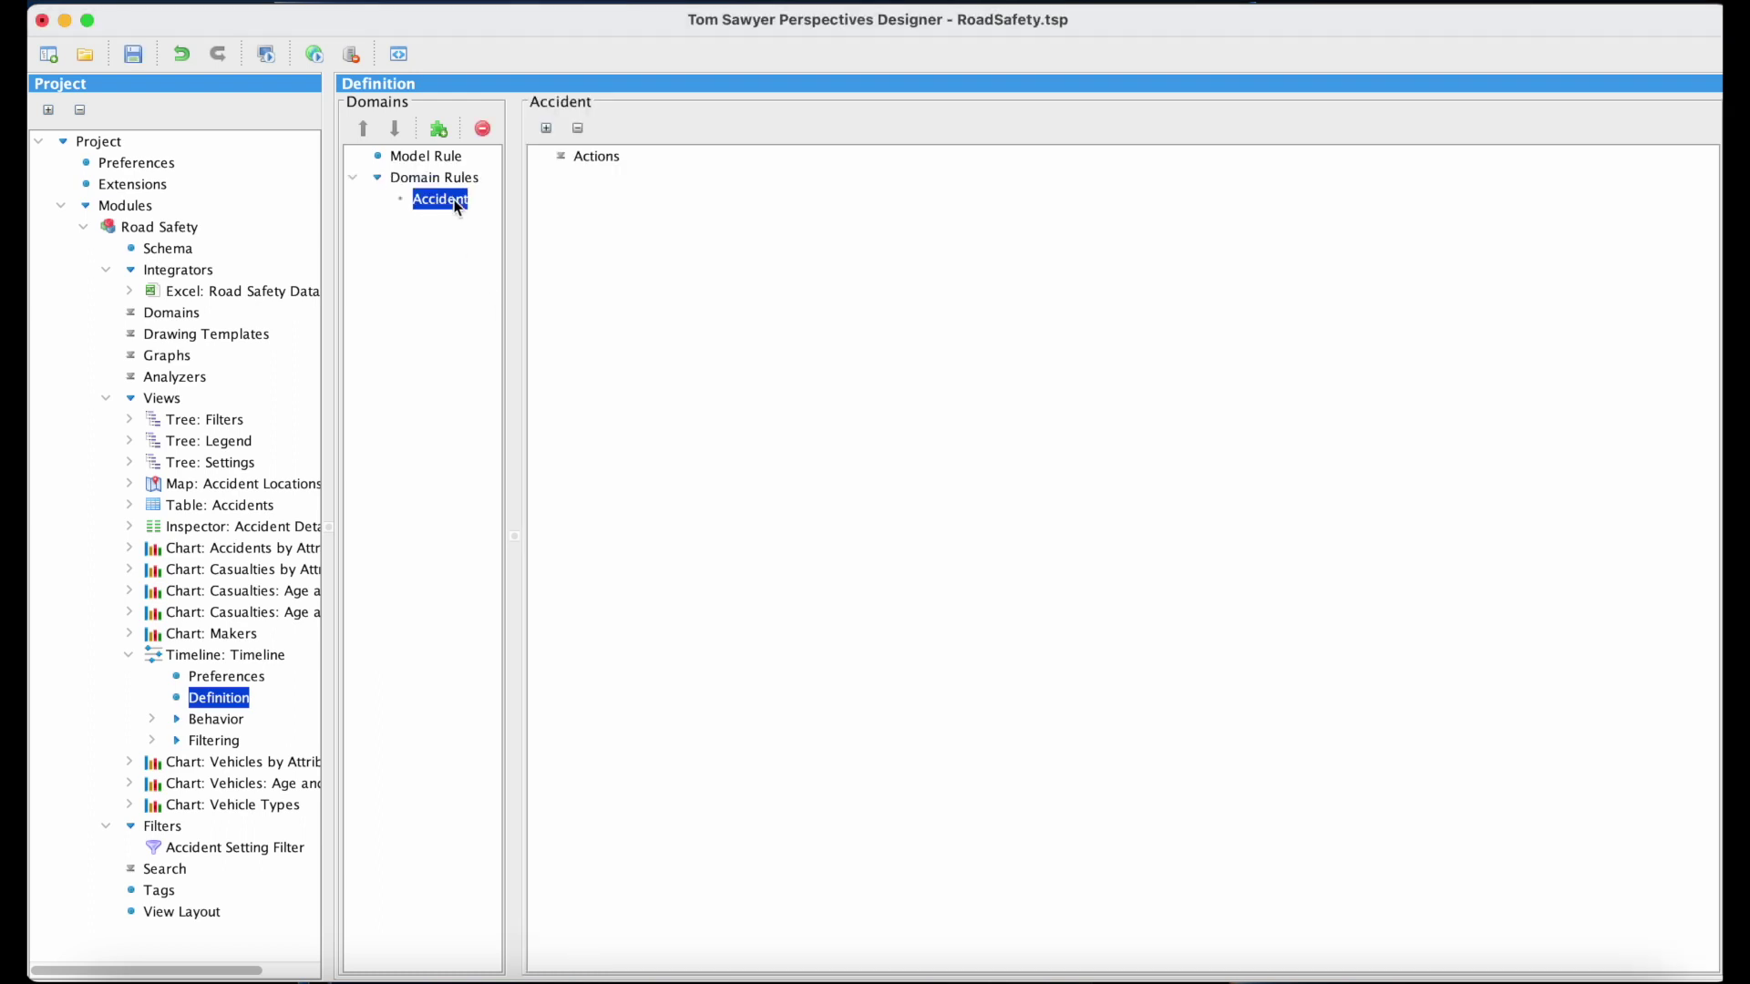
right_click(615, 161)
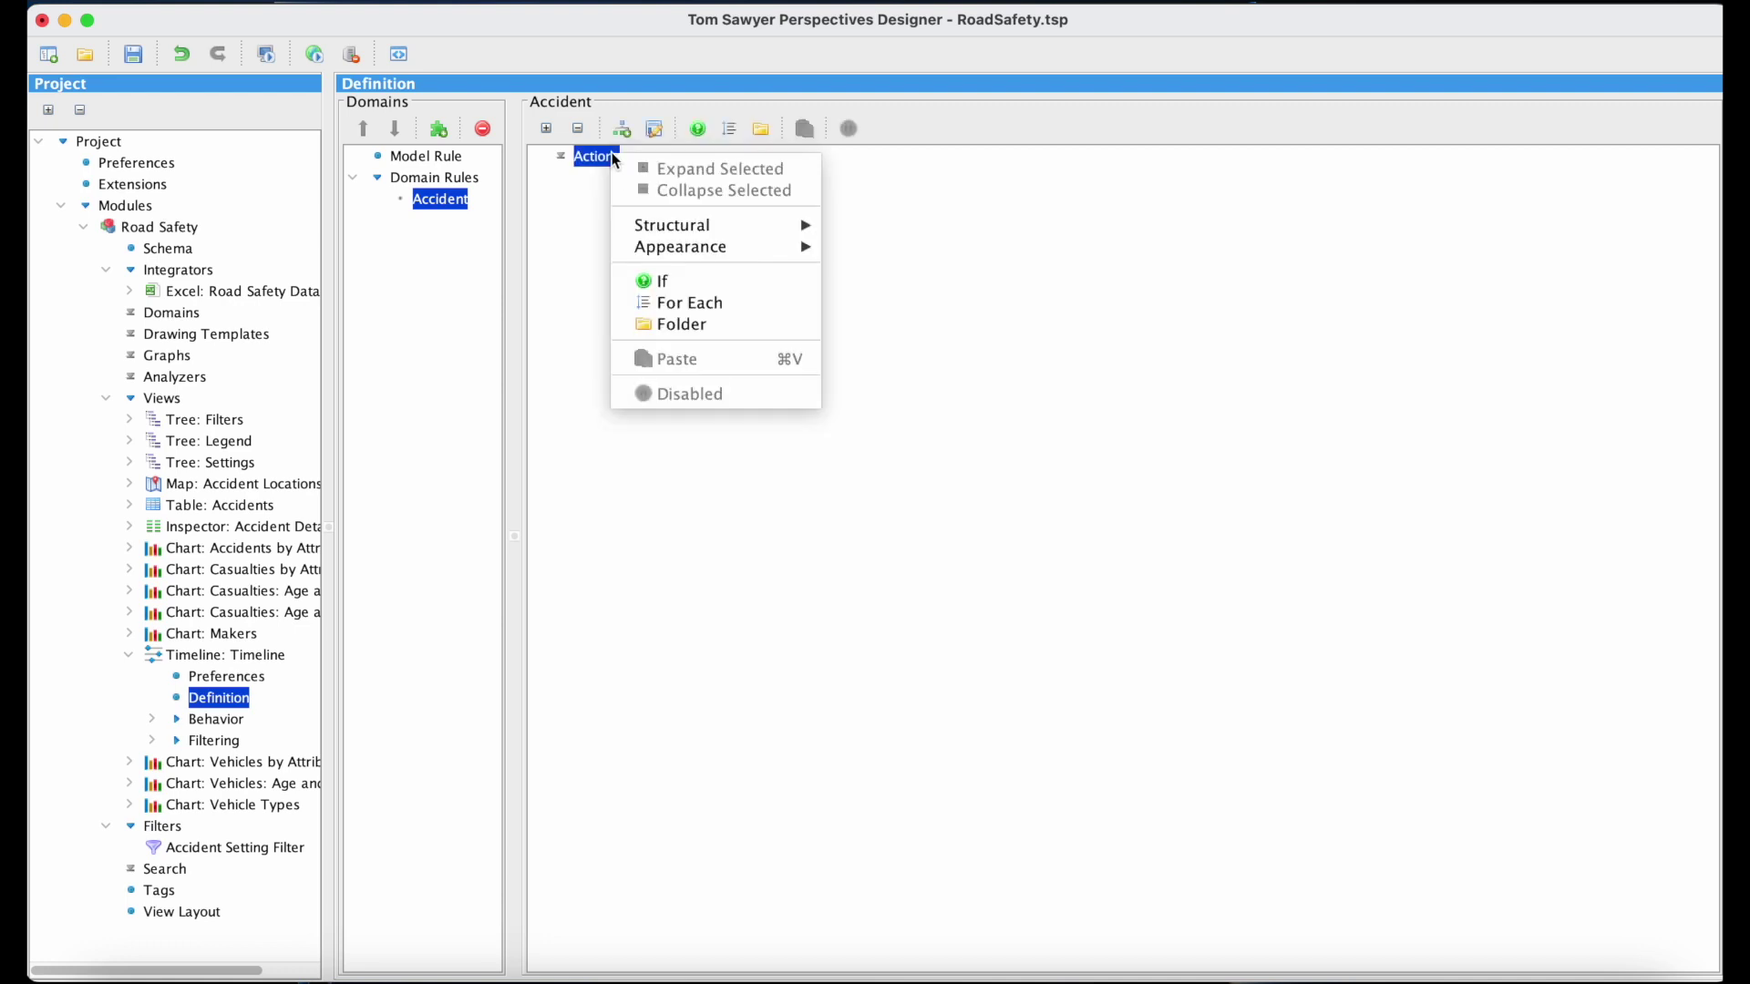
mouse_move(802, 226)
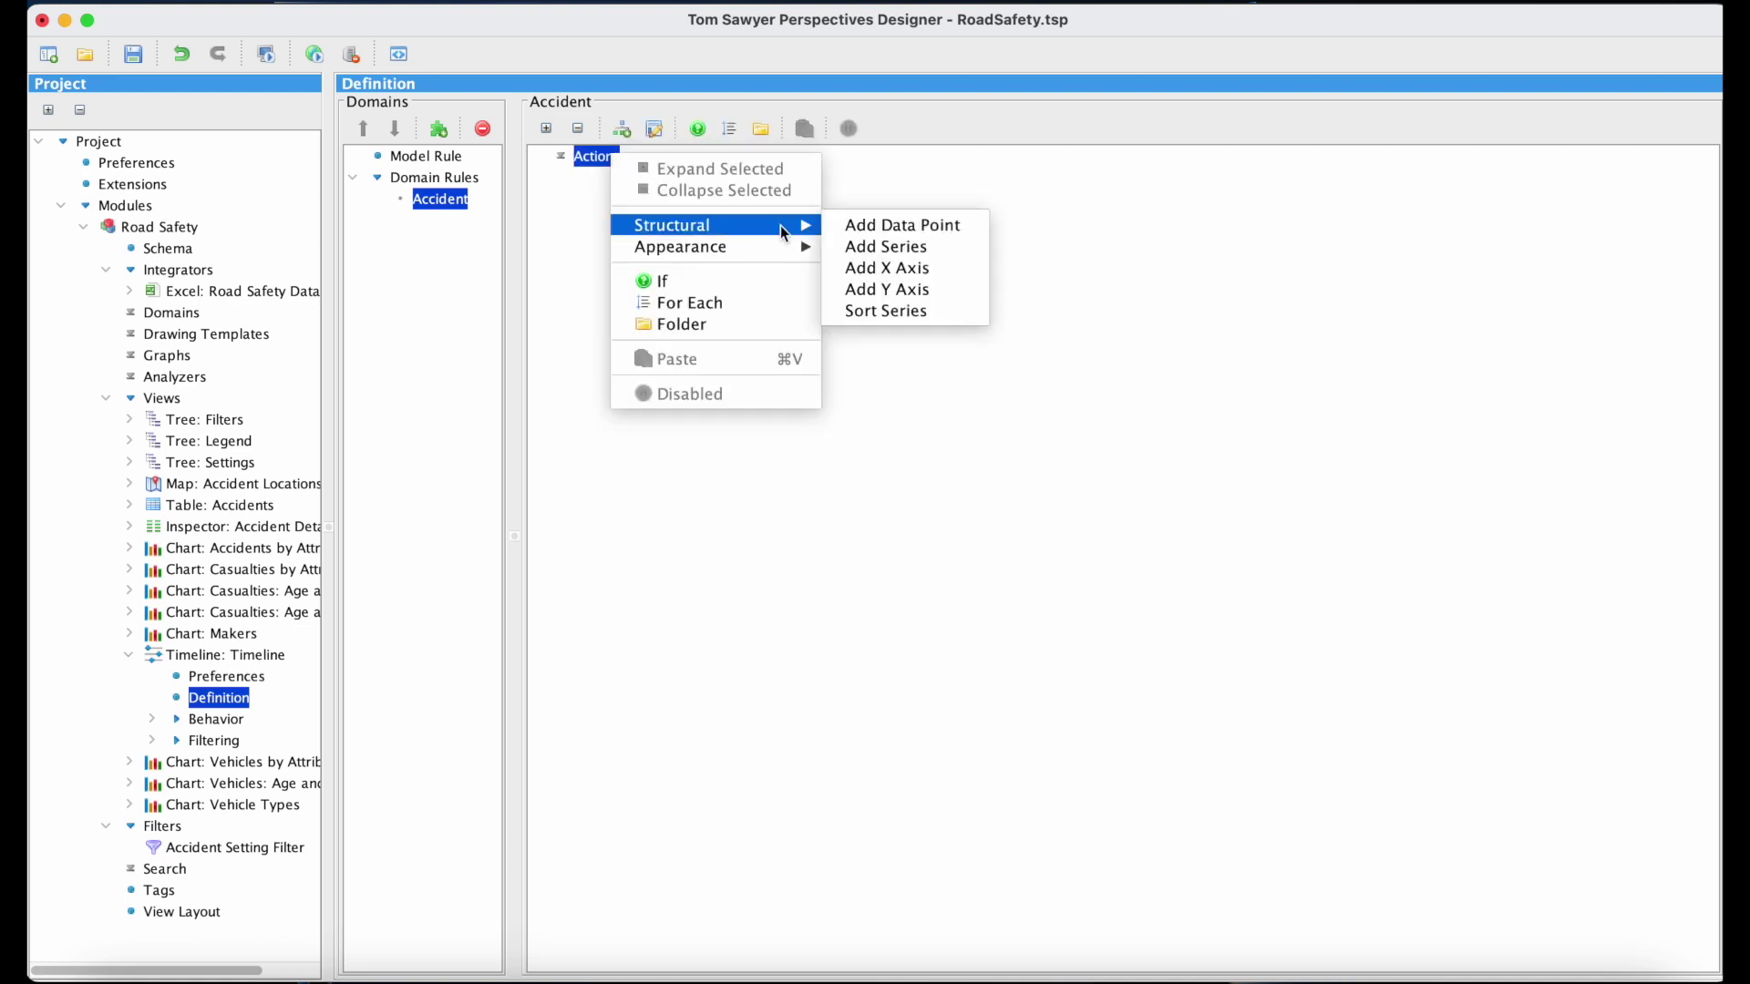
left_click(974, 228)
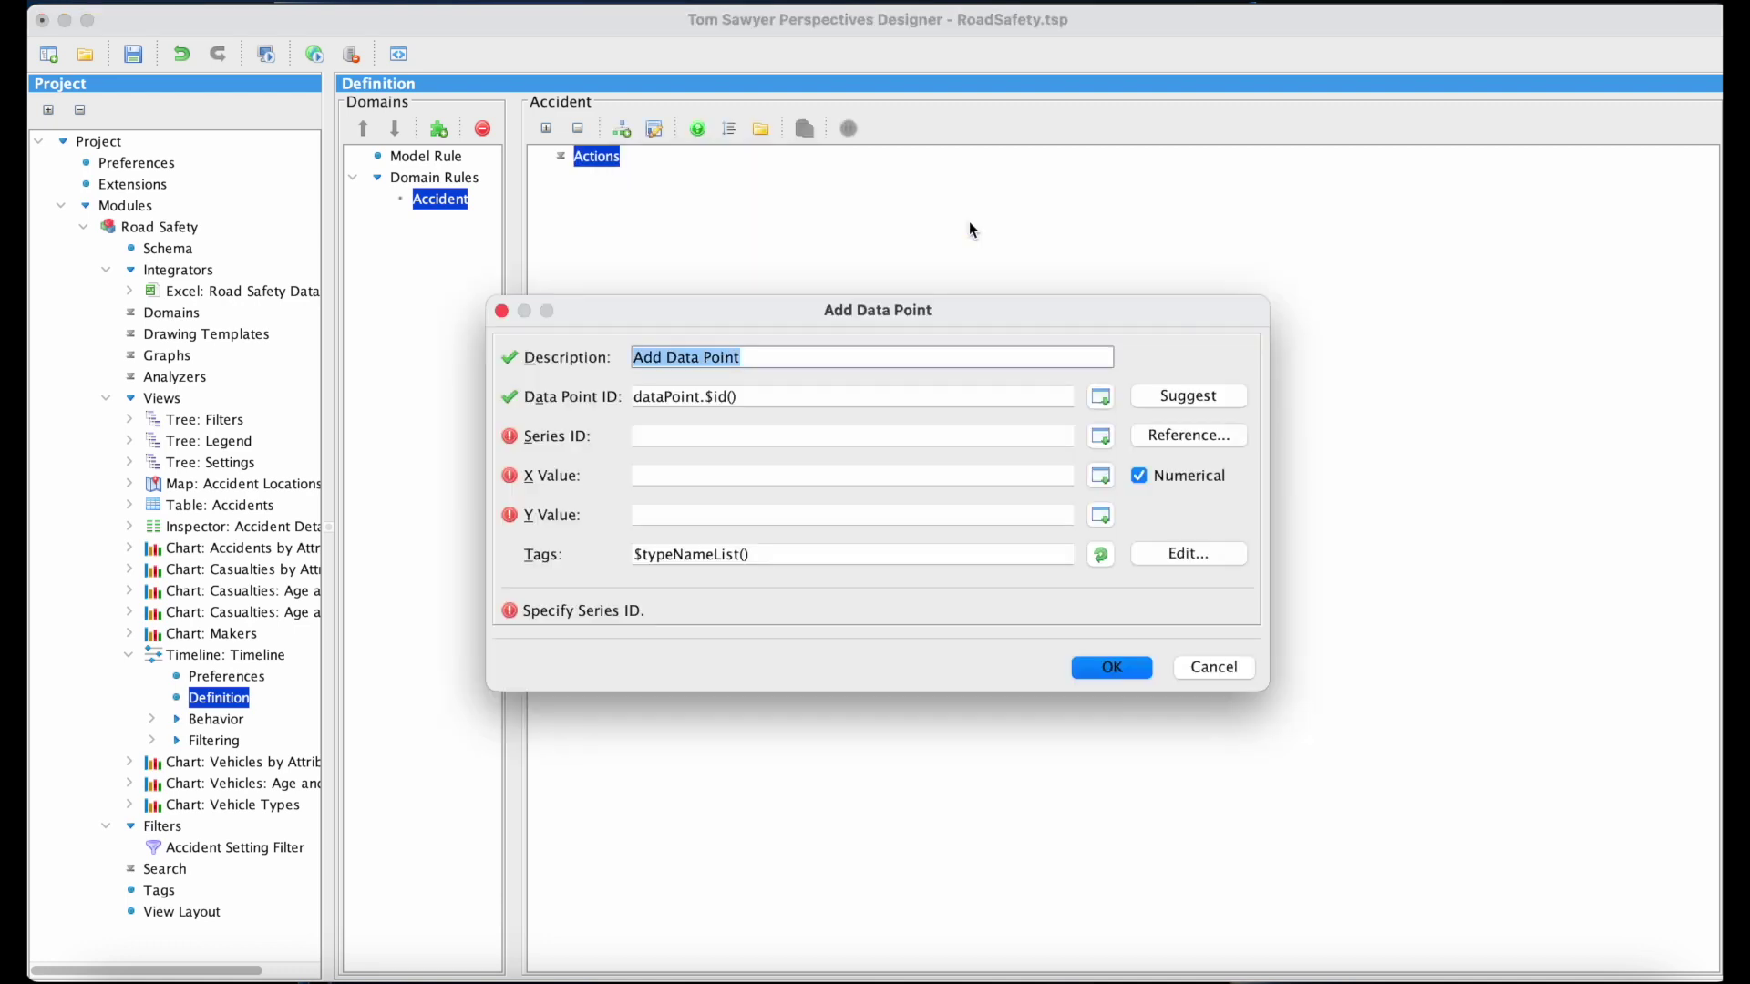
left_click(855, 397)
key("BackSpace")
key("BackSpace")
key("BackSpace")
key("BackSpace")
key("BackSpace")
type("Accident.")
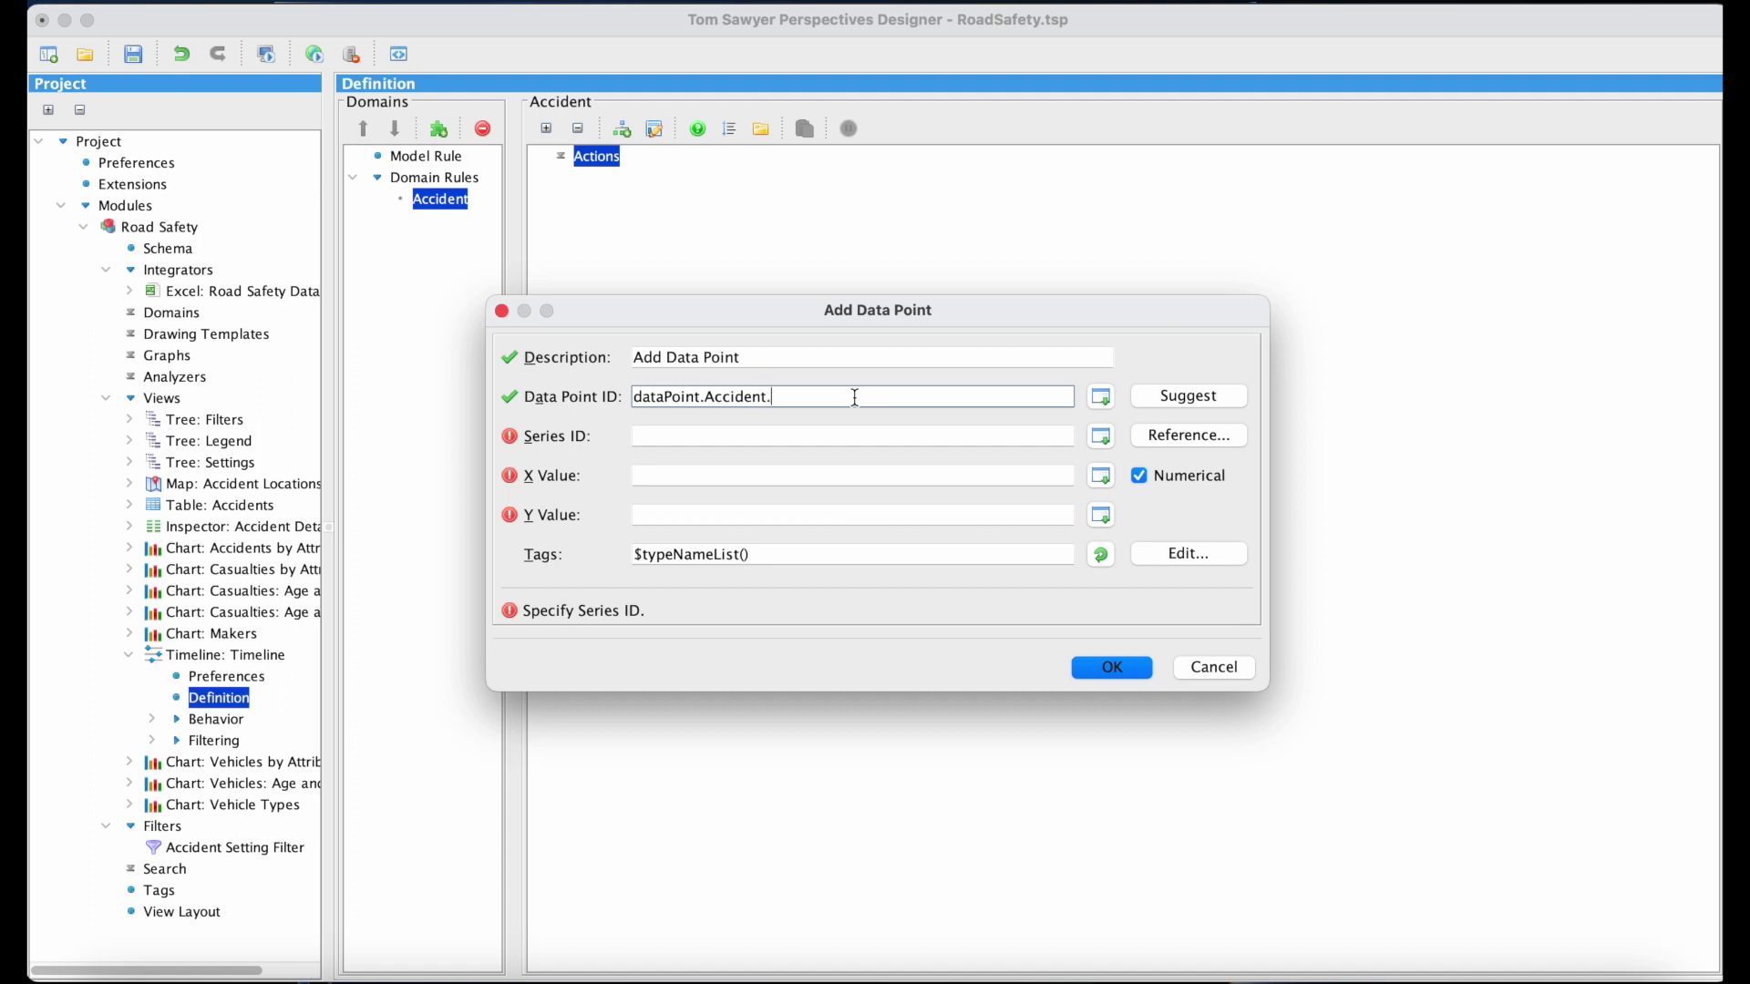
left_click(1101, 397)
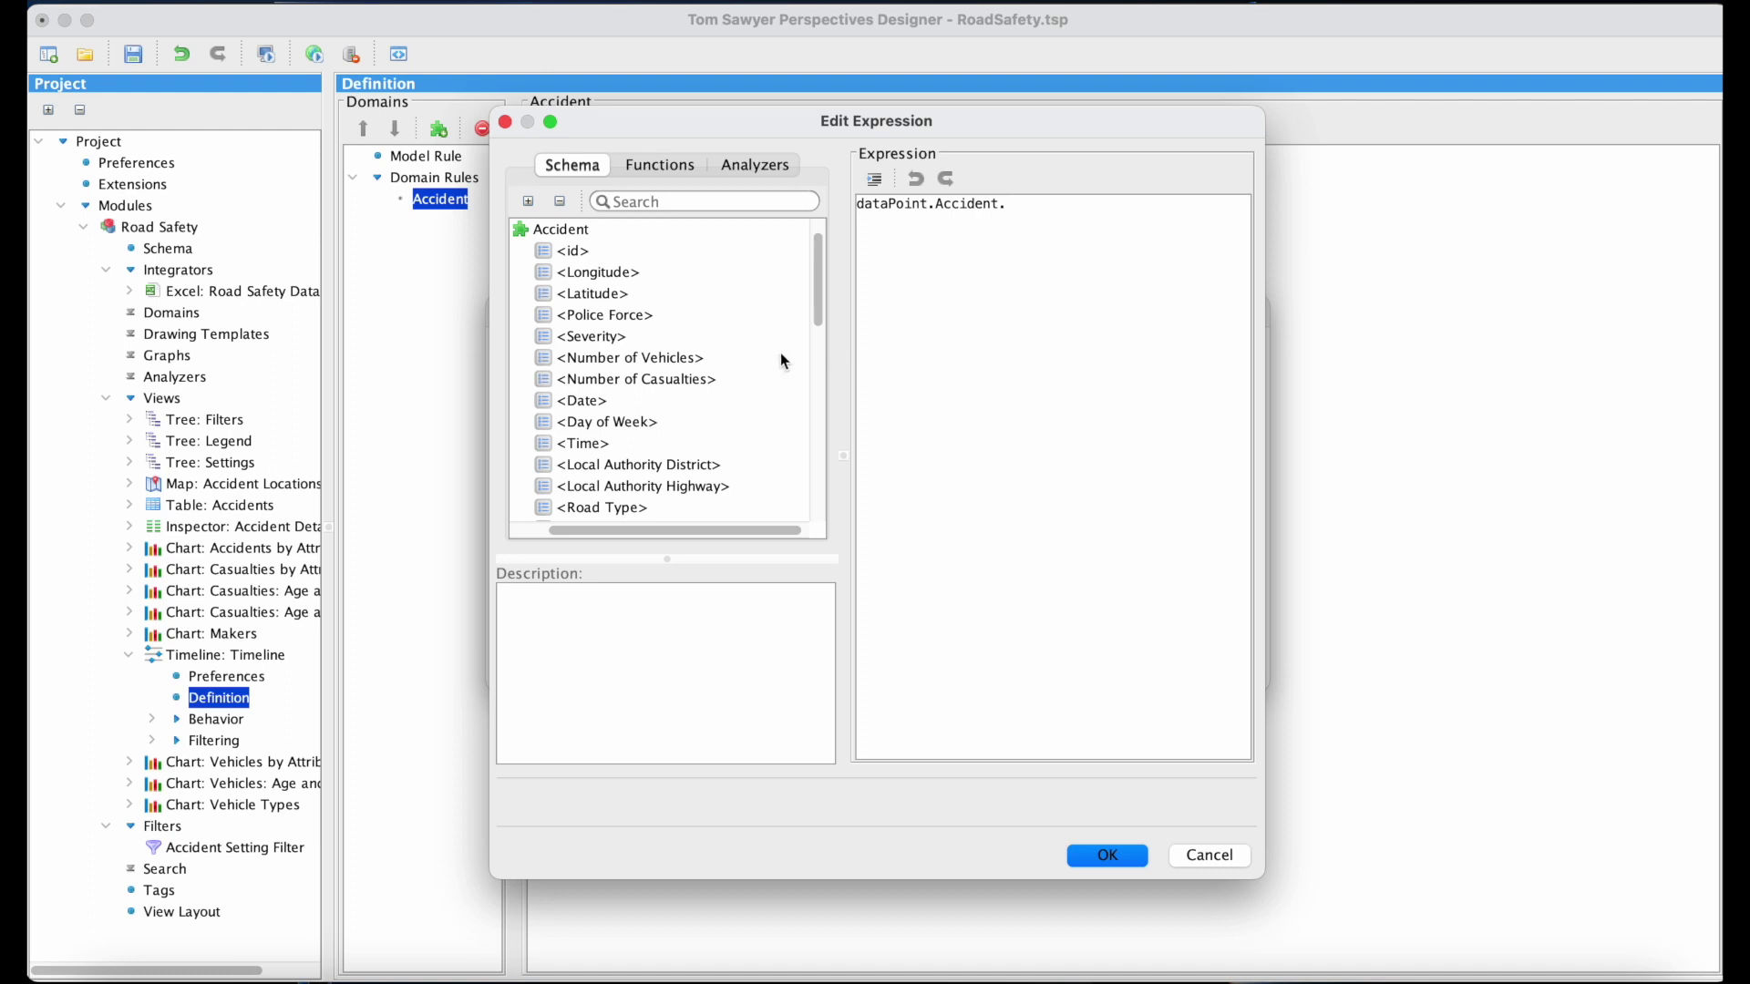
double_click(588, 407)
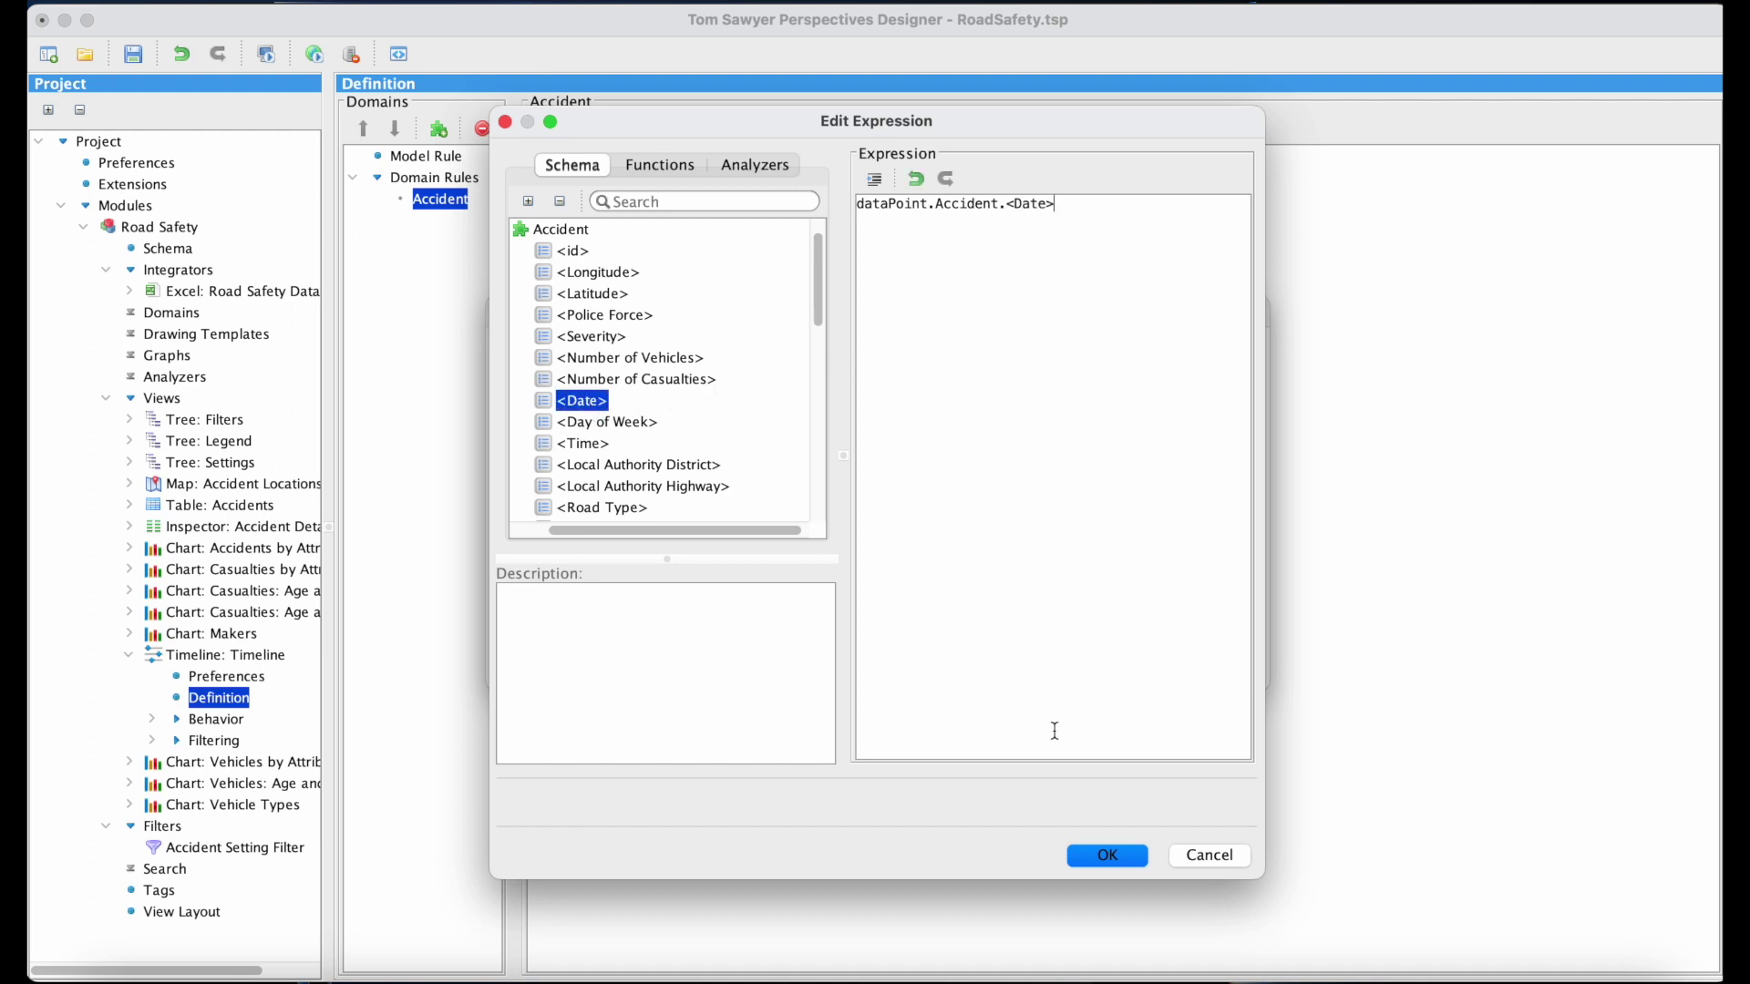
left_click(1128, 861)
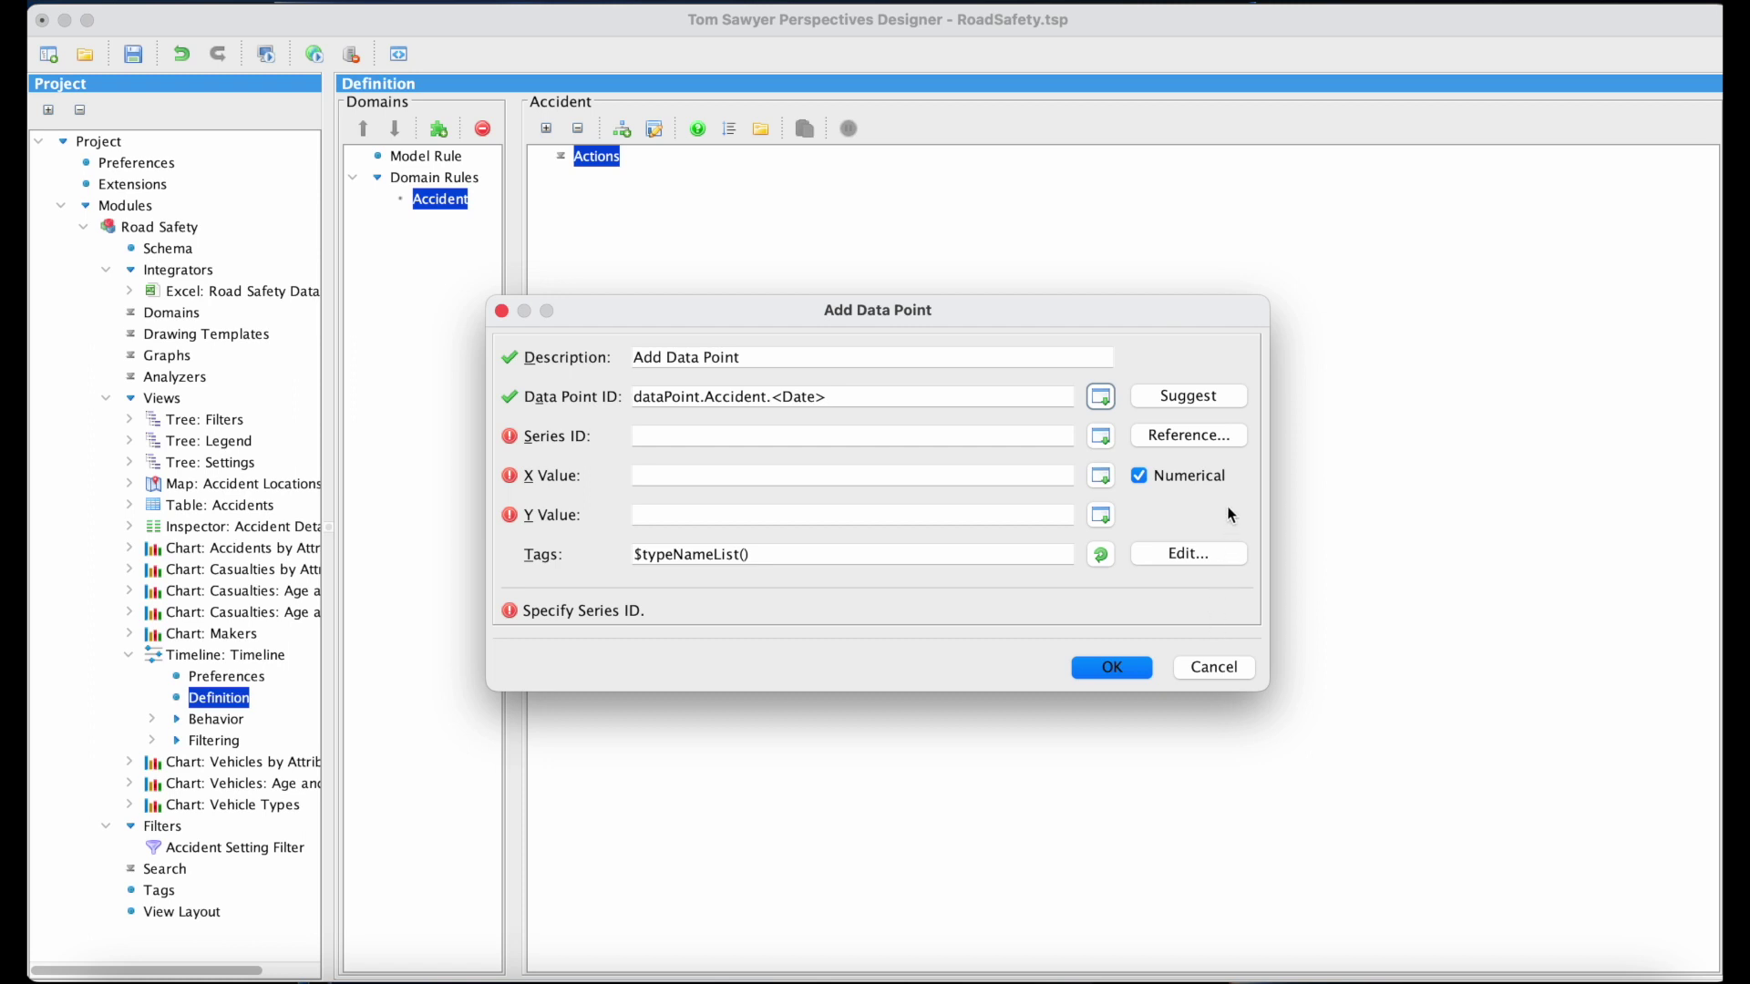
- Reference series as the data point's series ID and set its X value to <Date>, with Numerical turned off
left_click(1233, 437)
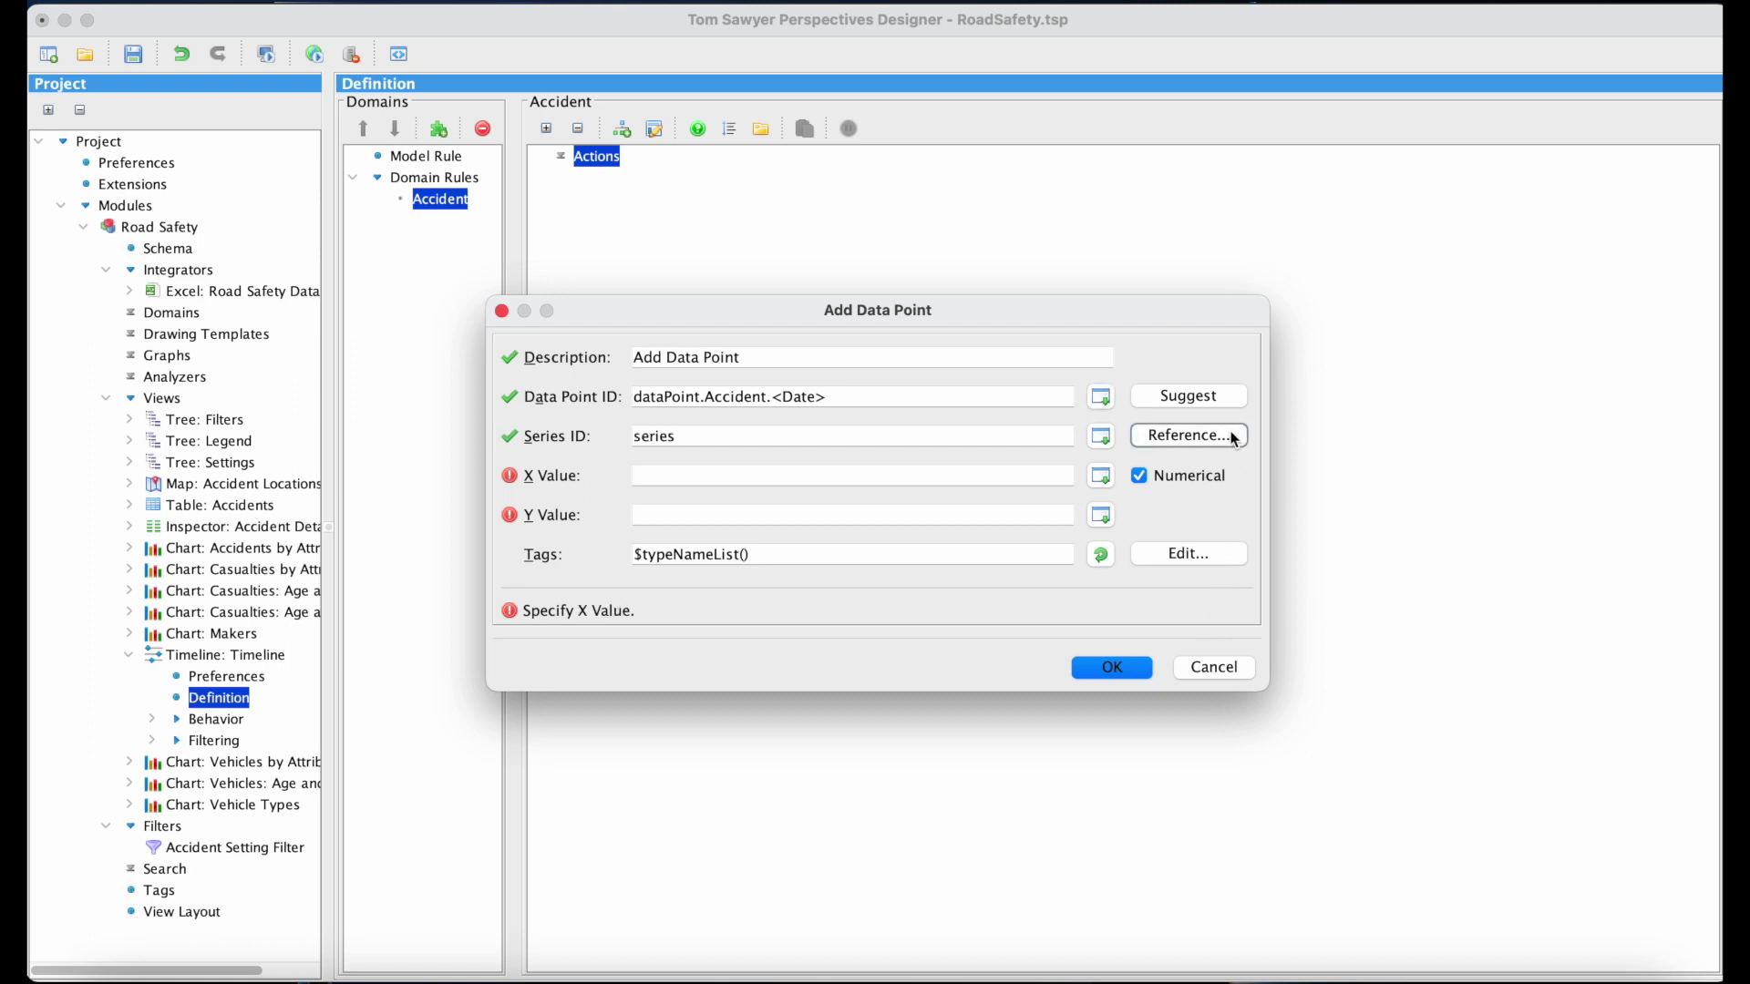
left_click(1103, 477)
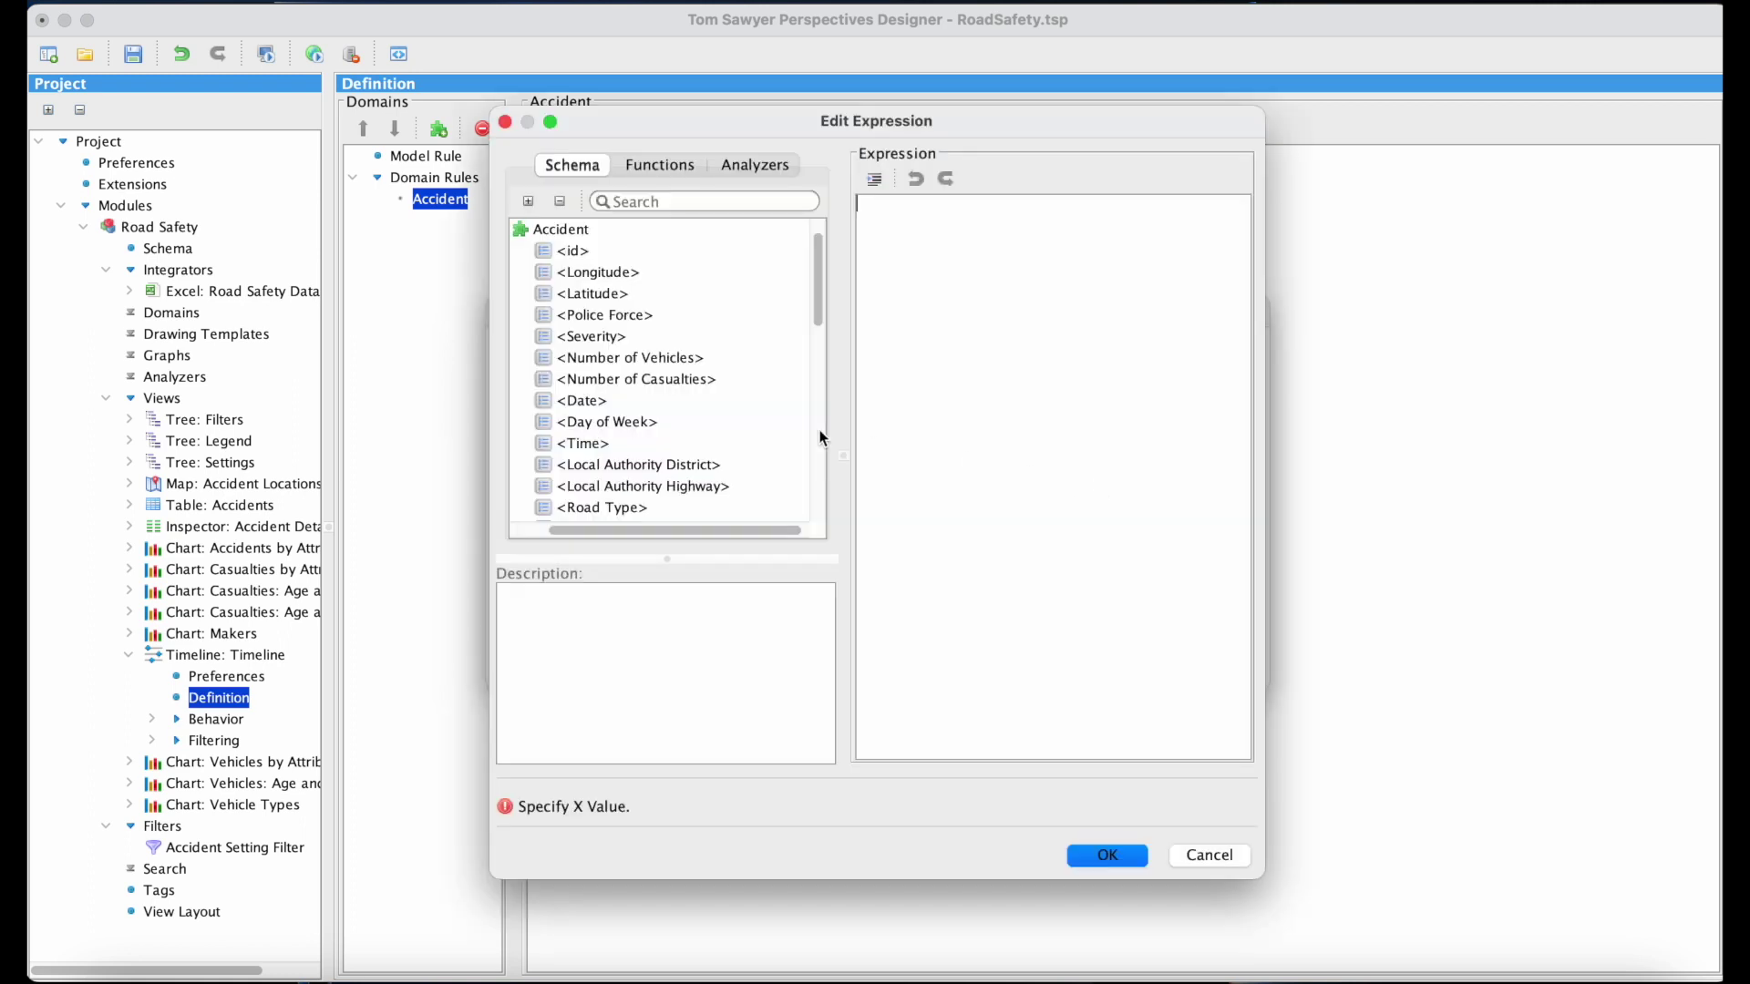
double_click(597, 404)
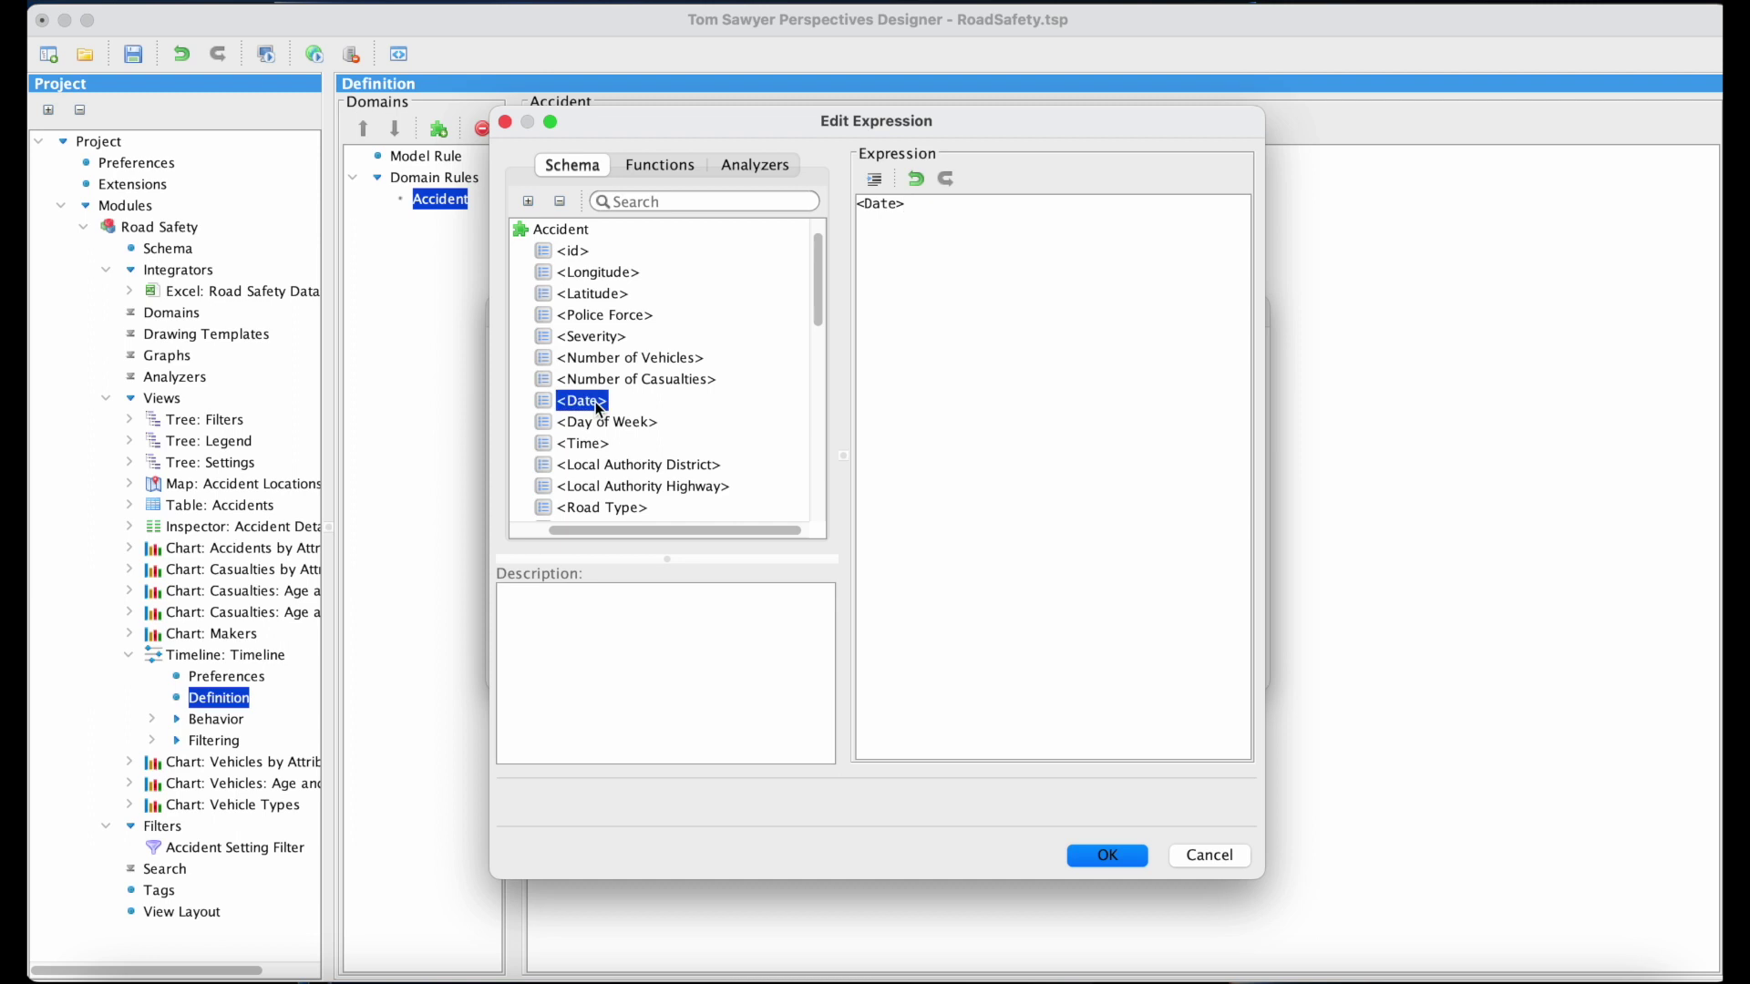
left_click(1121, 858)
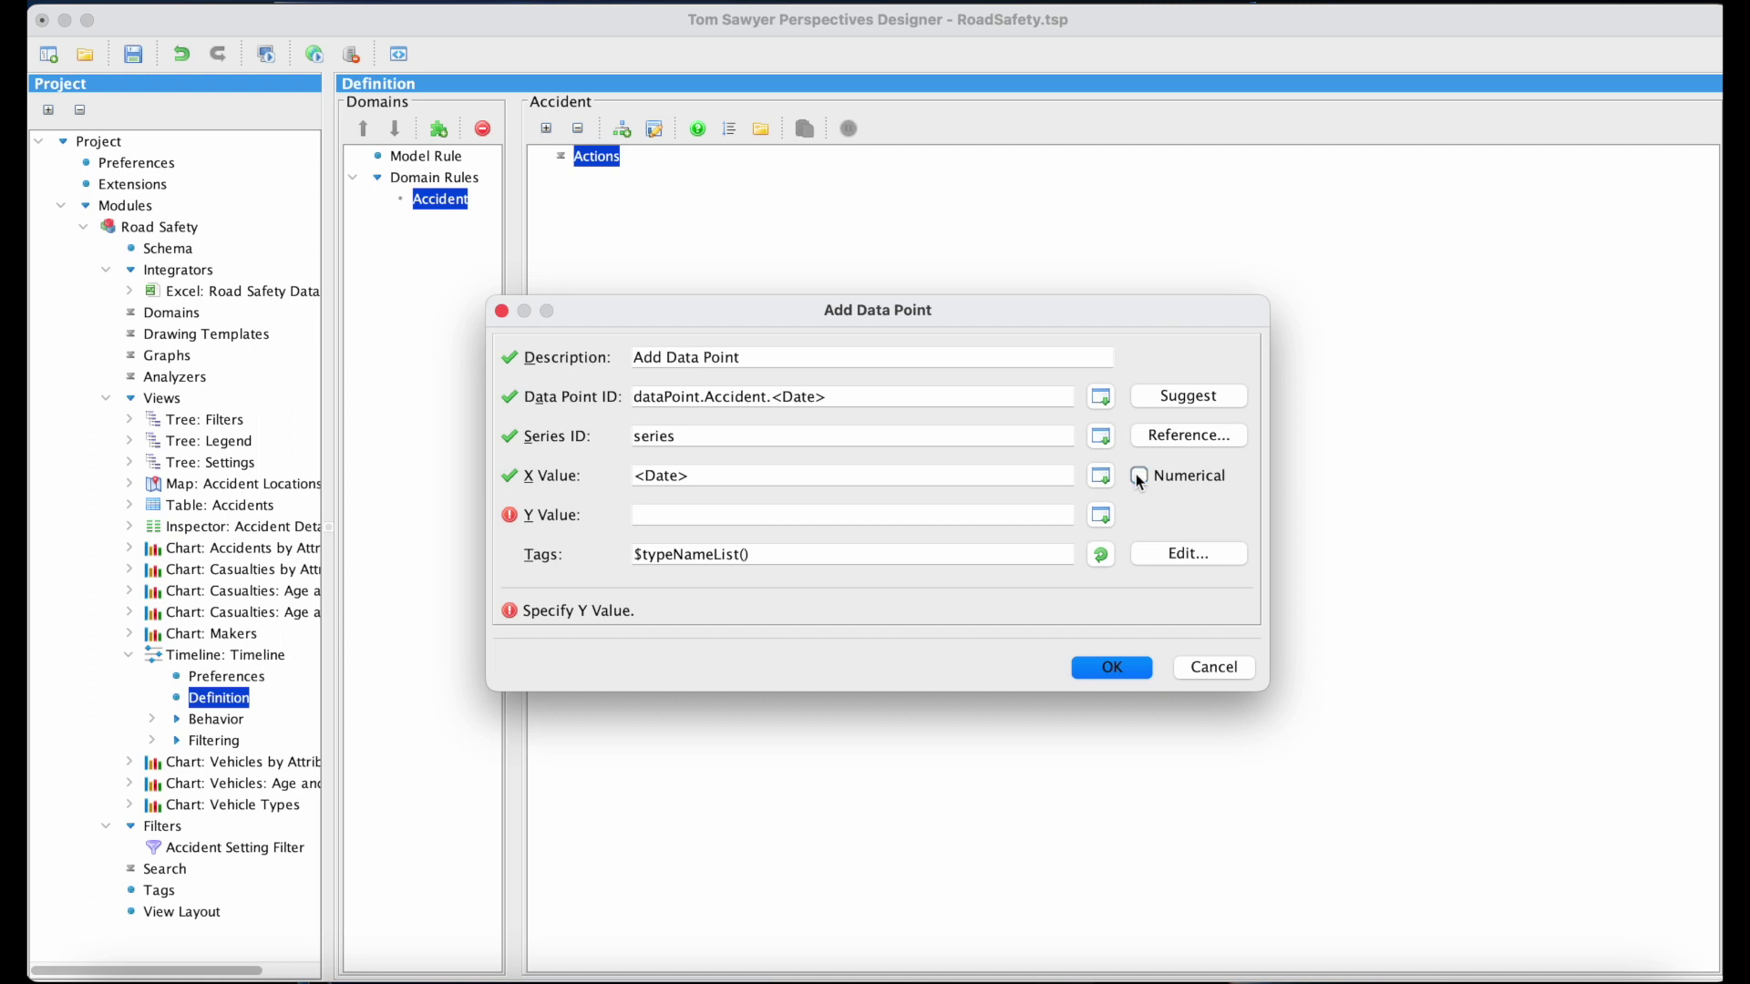
- Set the data point's Y value to the lookup function expression $countElements(Accident, <Date>, <Date>)
left_click(1104, 515)
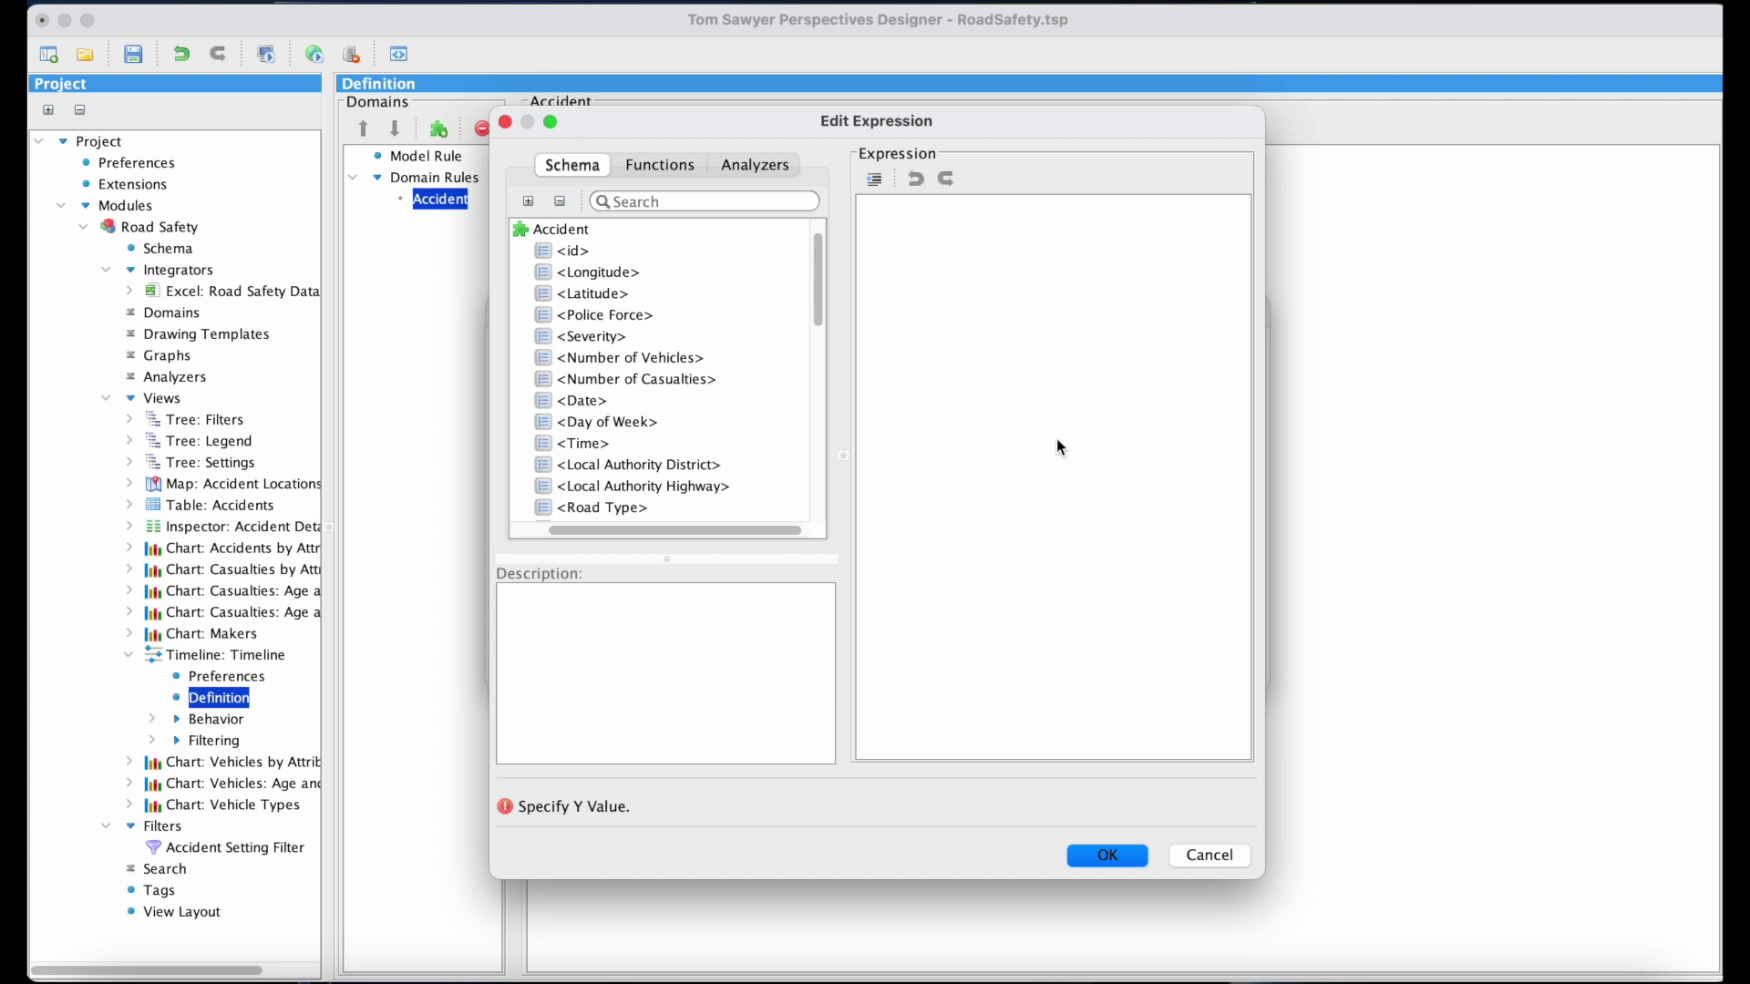
left_click(678, 167)
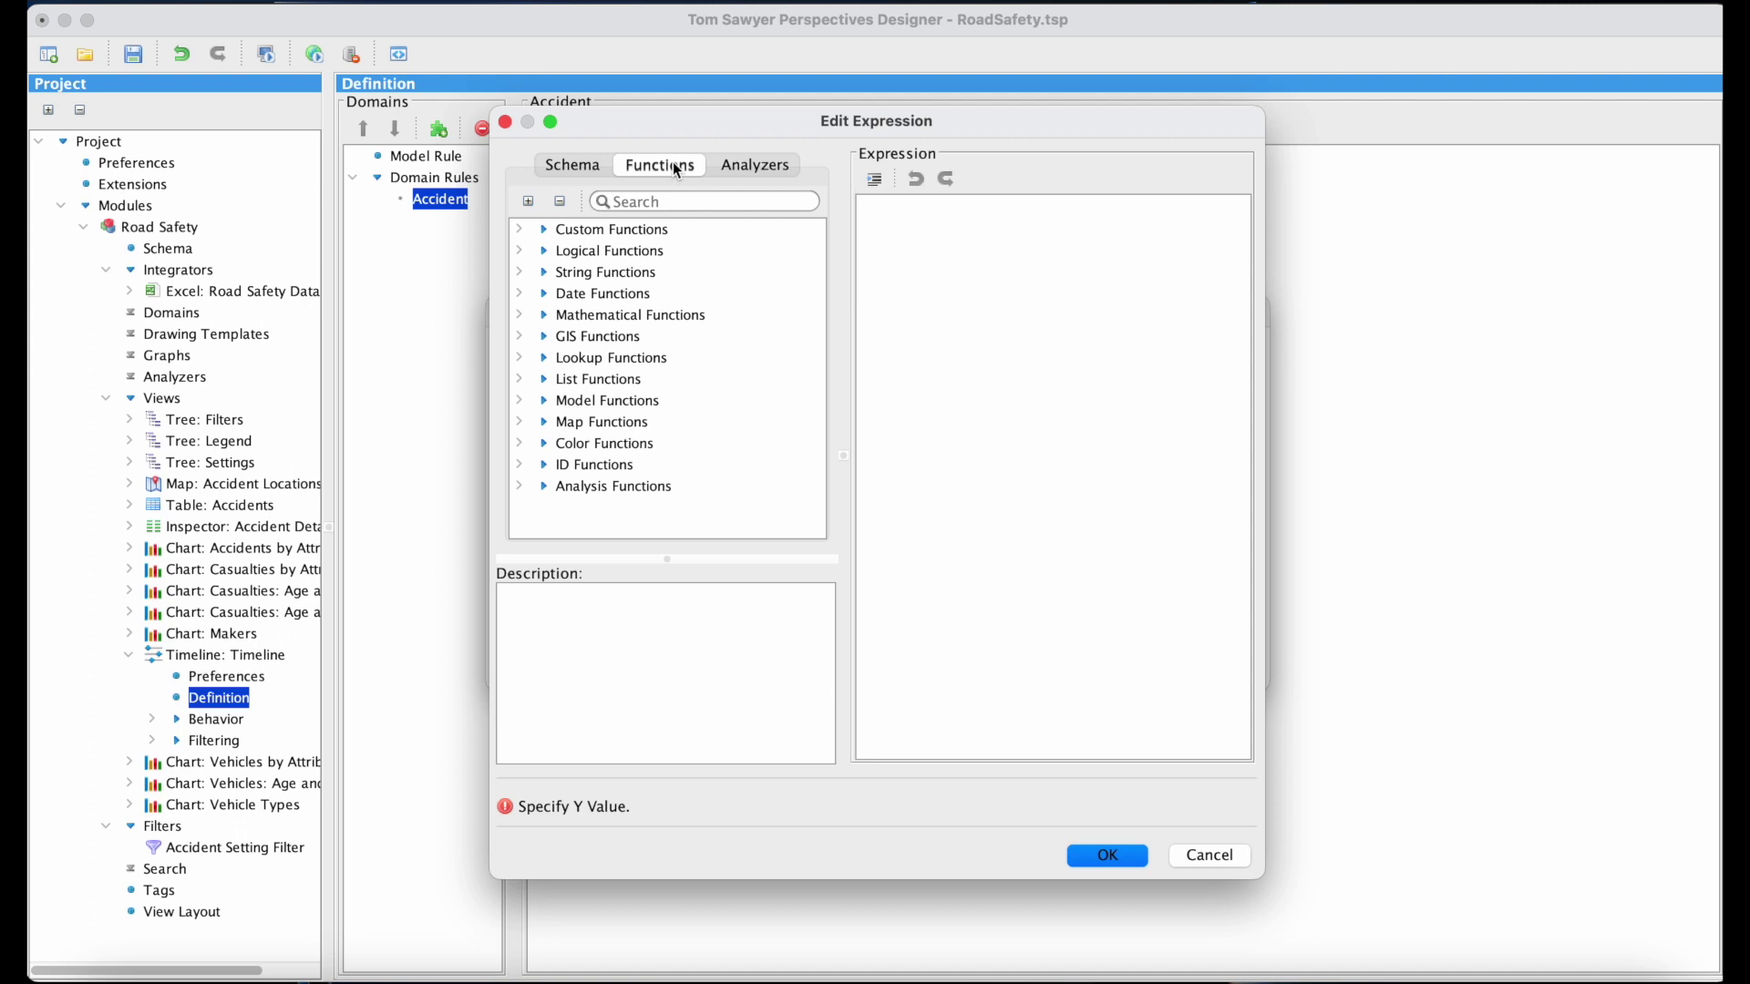
left_click(520, 359)
scroll(681, 451, "down", 5)
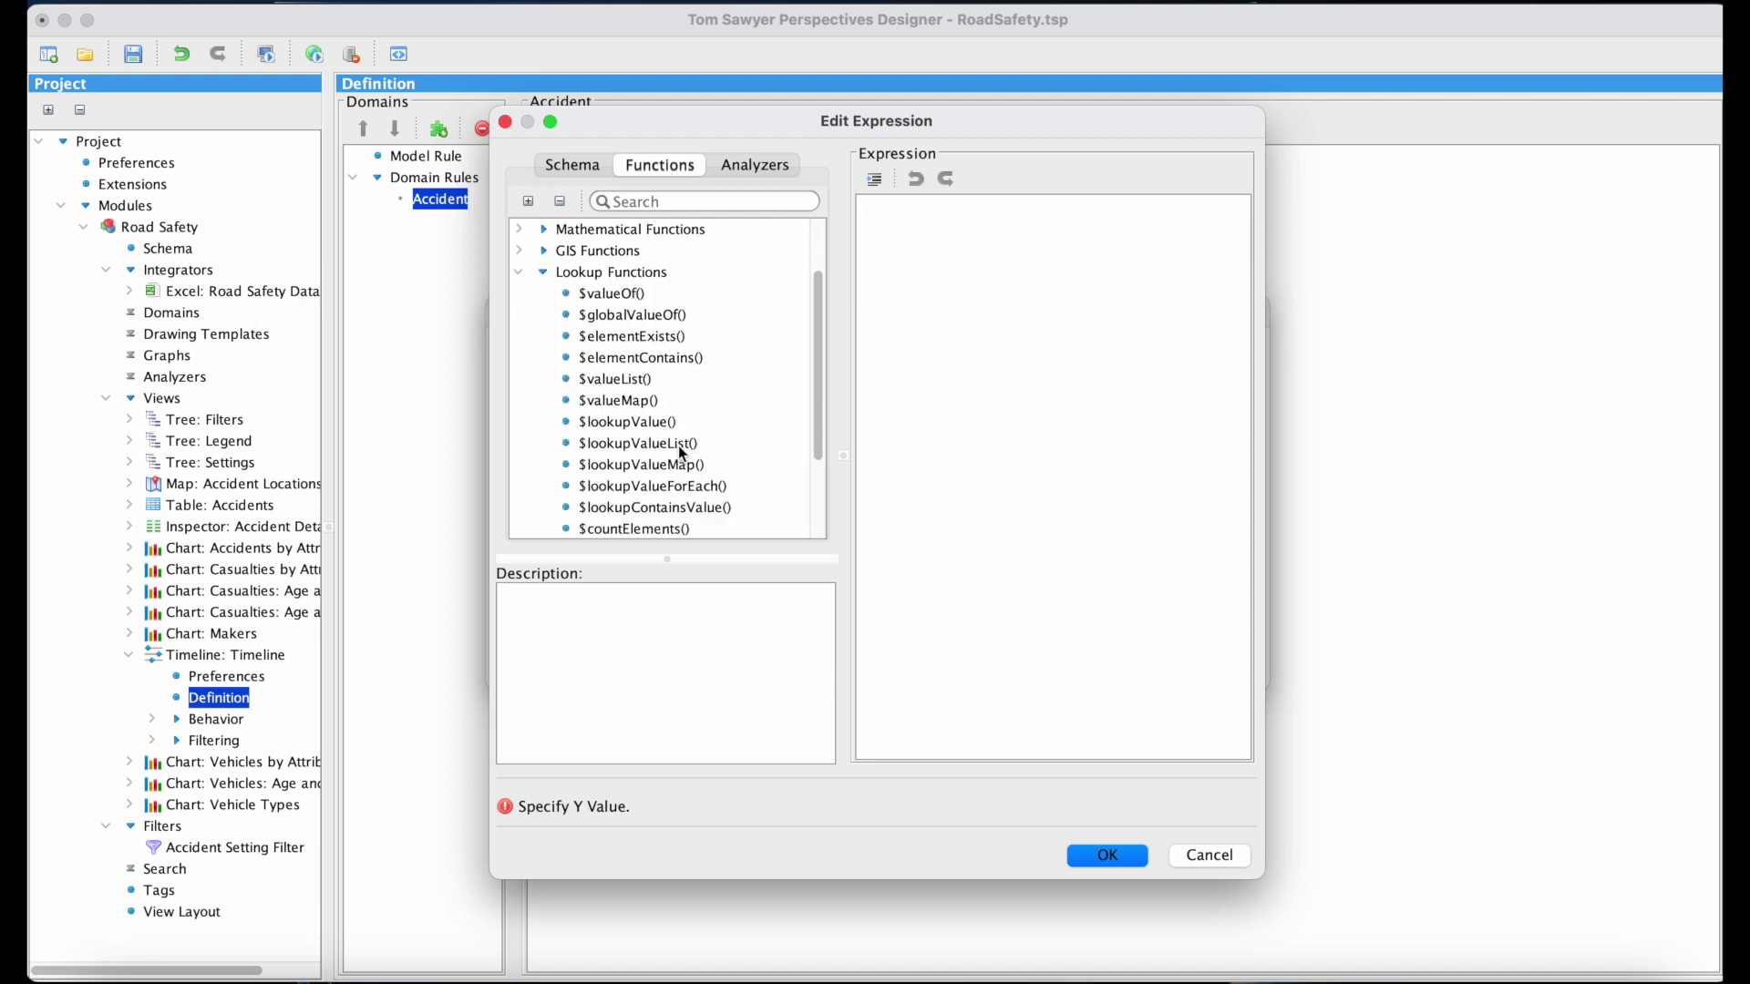
left_click(676, 466)
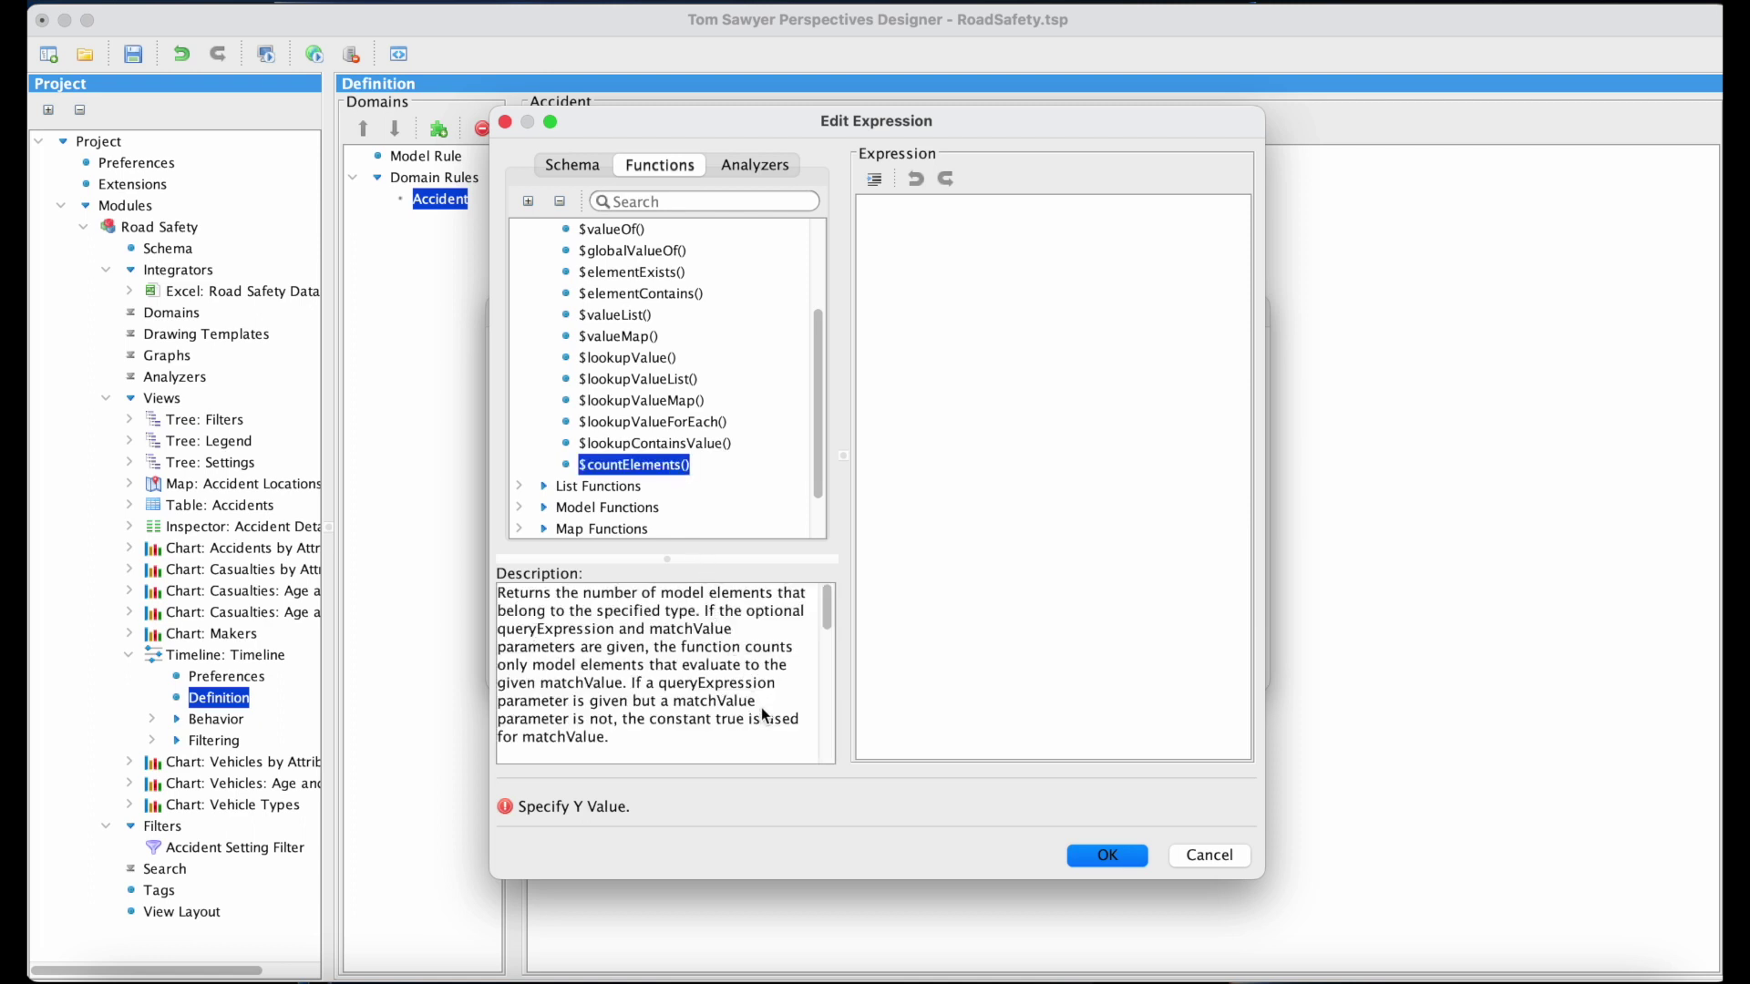
scroll(762, 707, "down", 5)
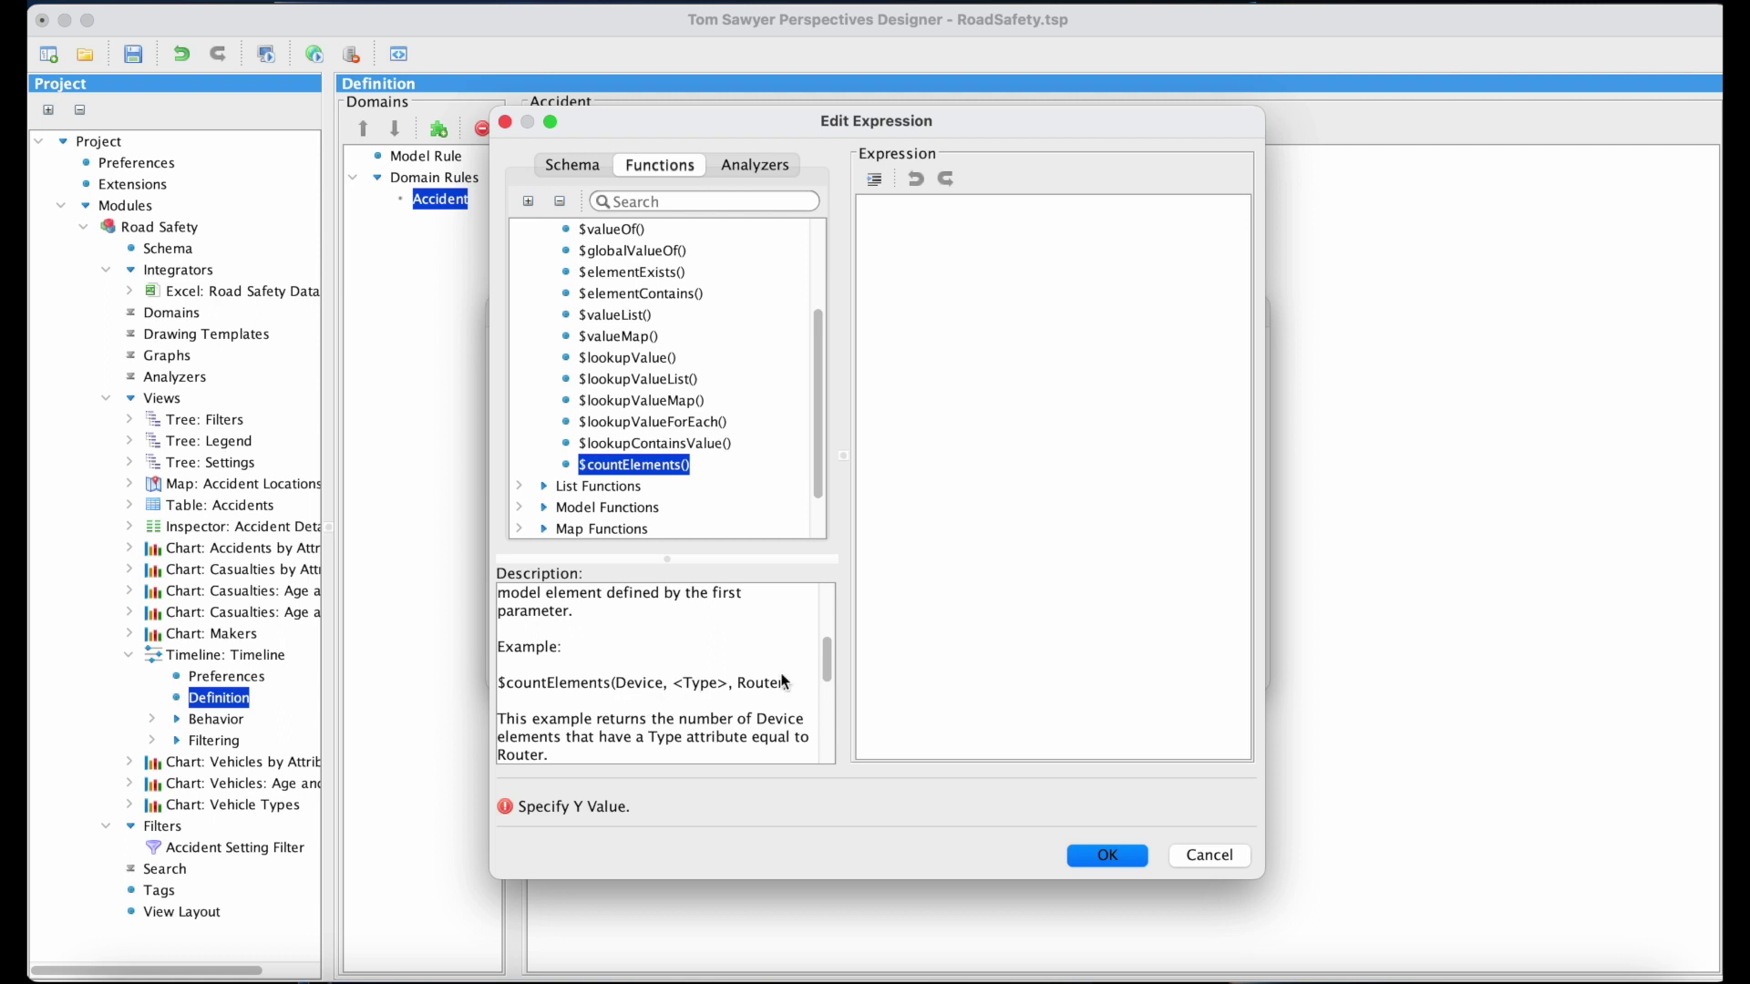
double_click(671, 467)
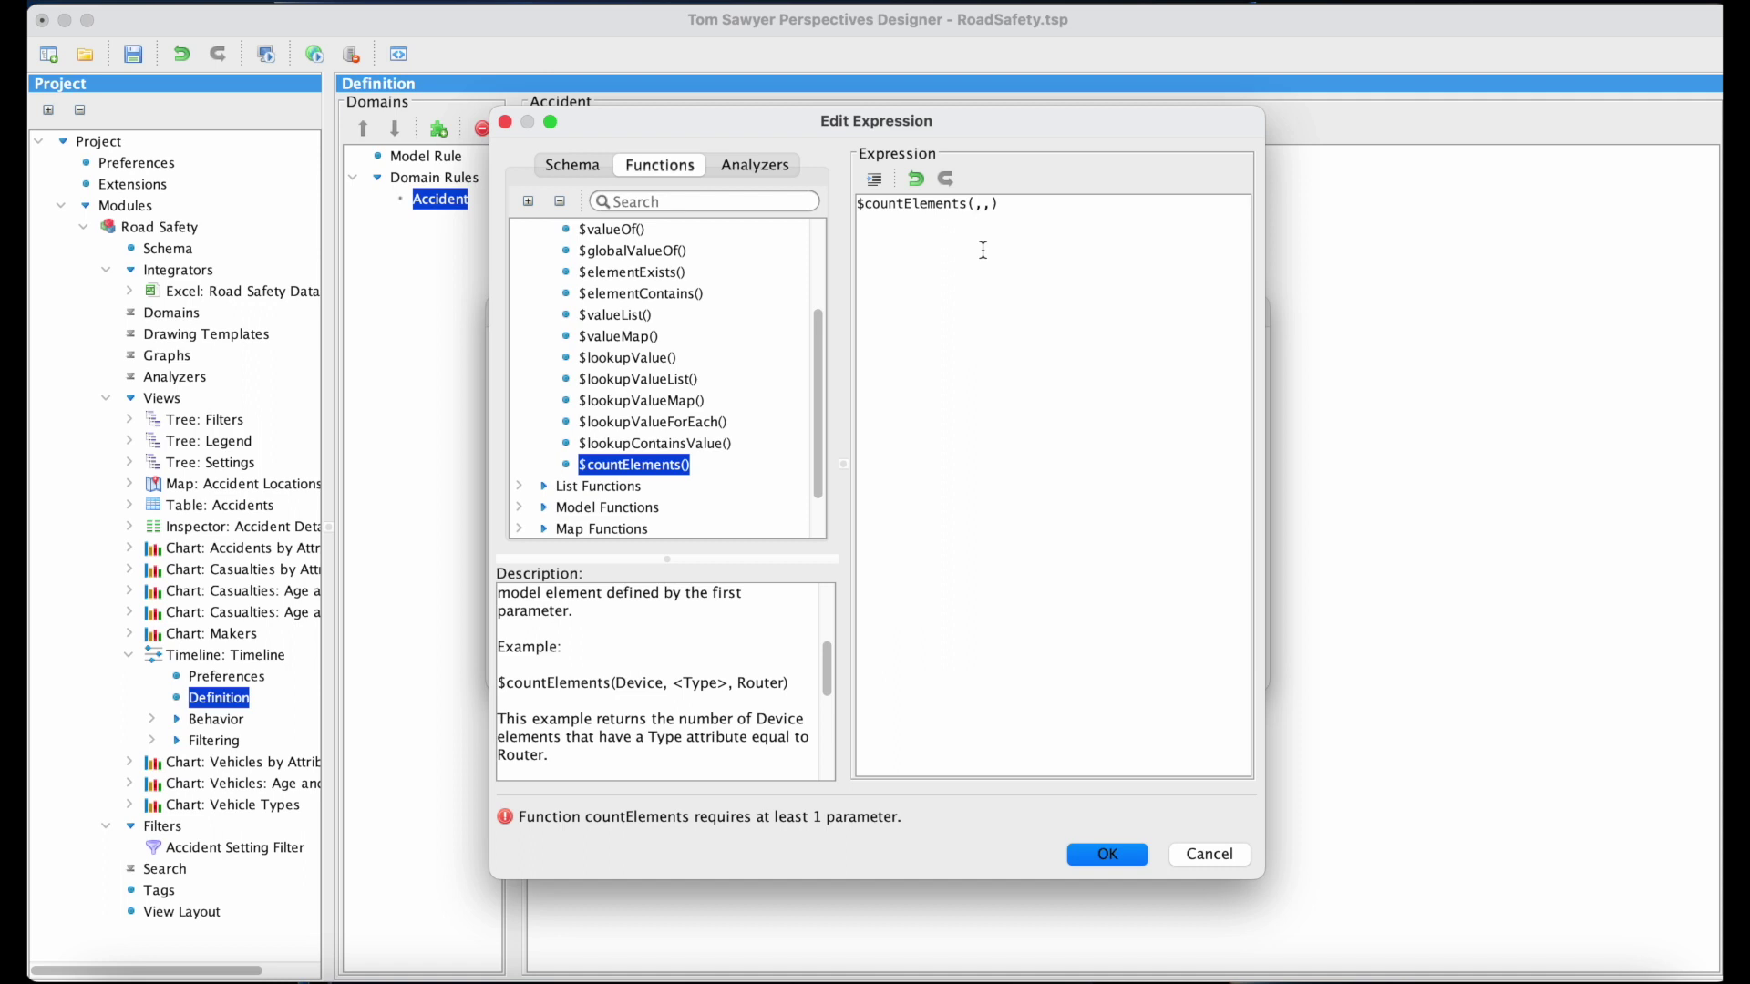
type("Accident,")
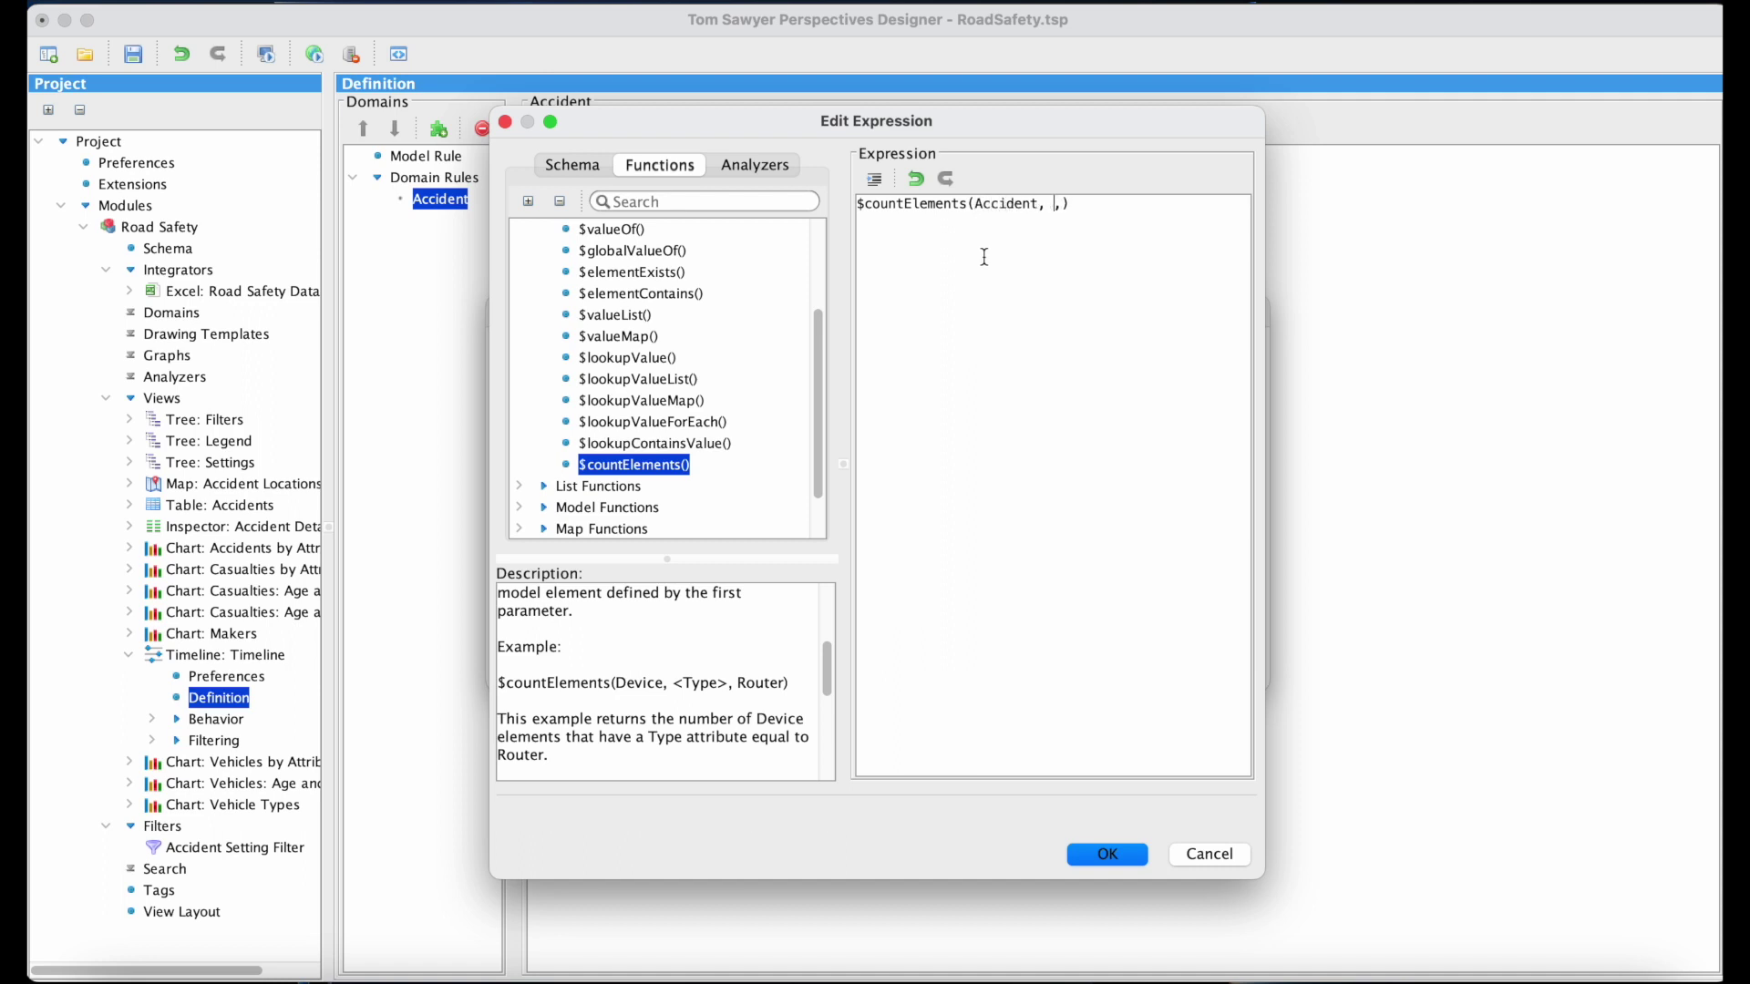
type(" <Date>, <Date>")
left_click(1135, 863)
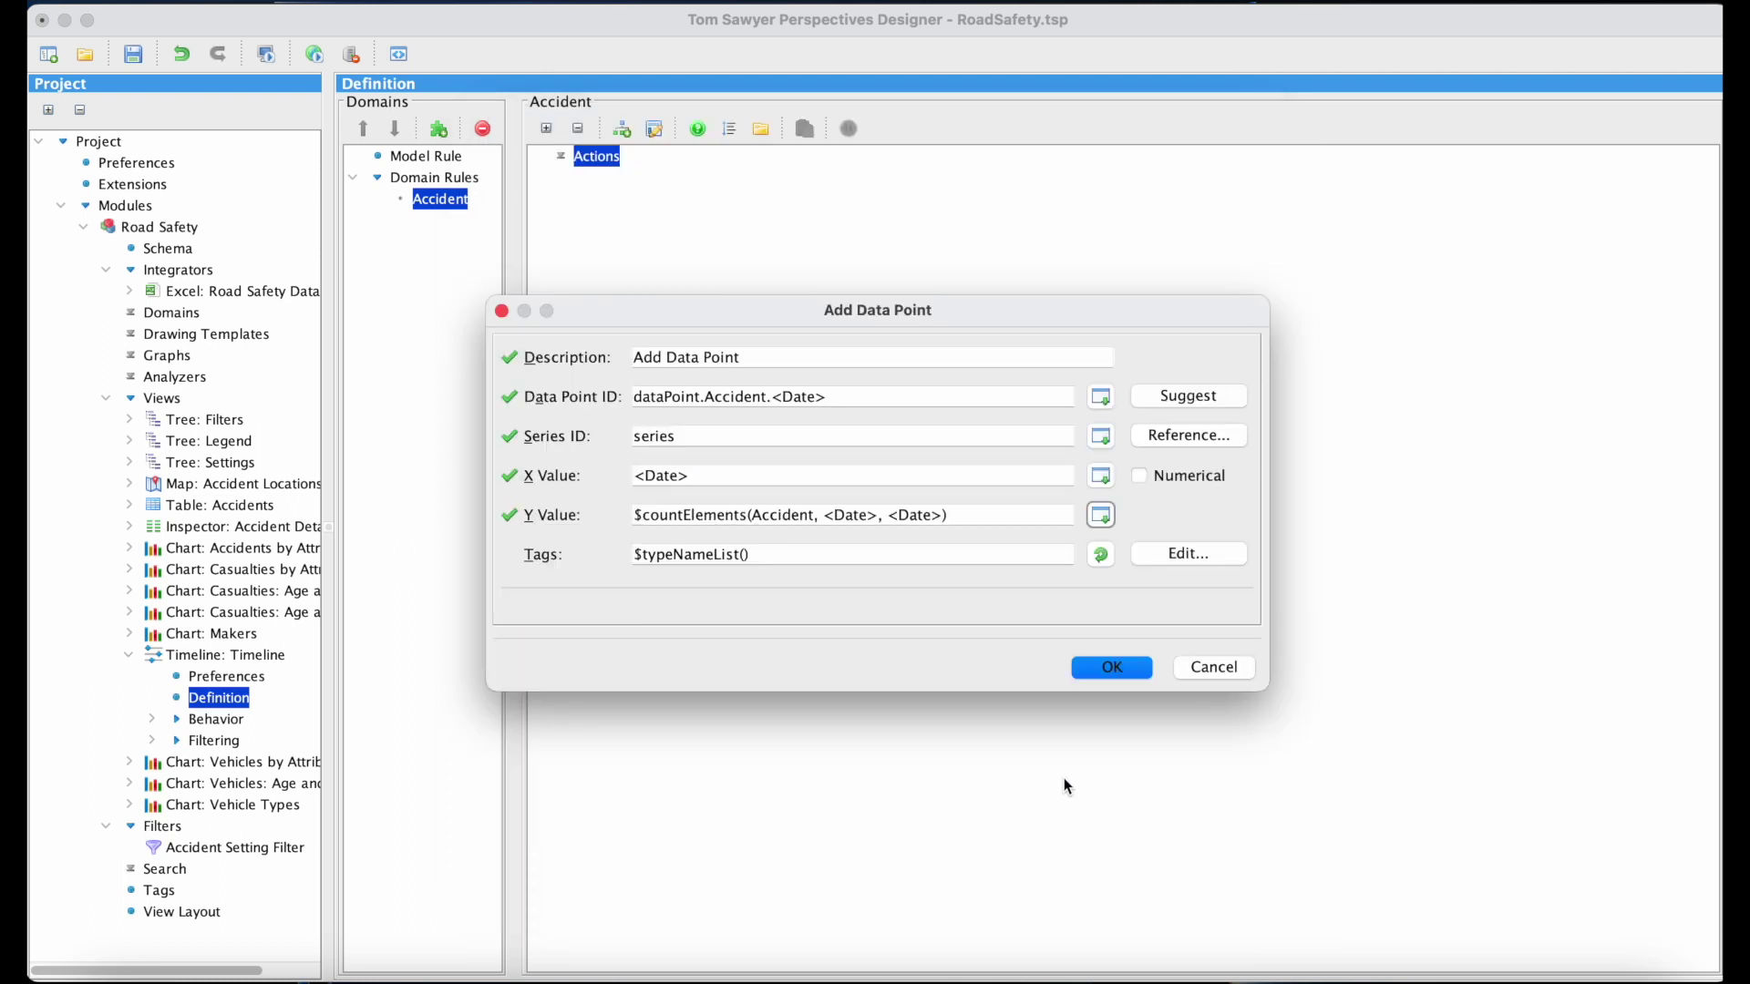
- Replace the data point's tags with Accident and save the Add Data Point action in the Accident domain rule
left_click(918, 555)
key("super+a")
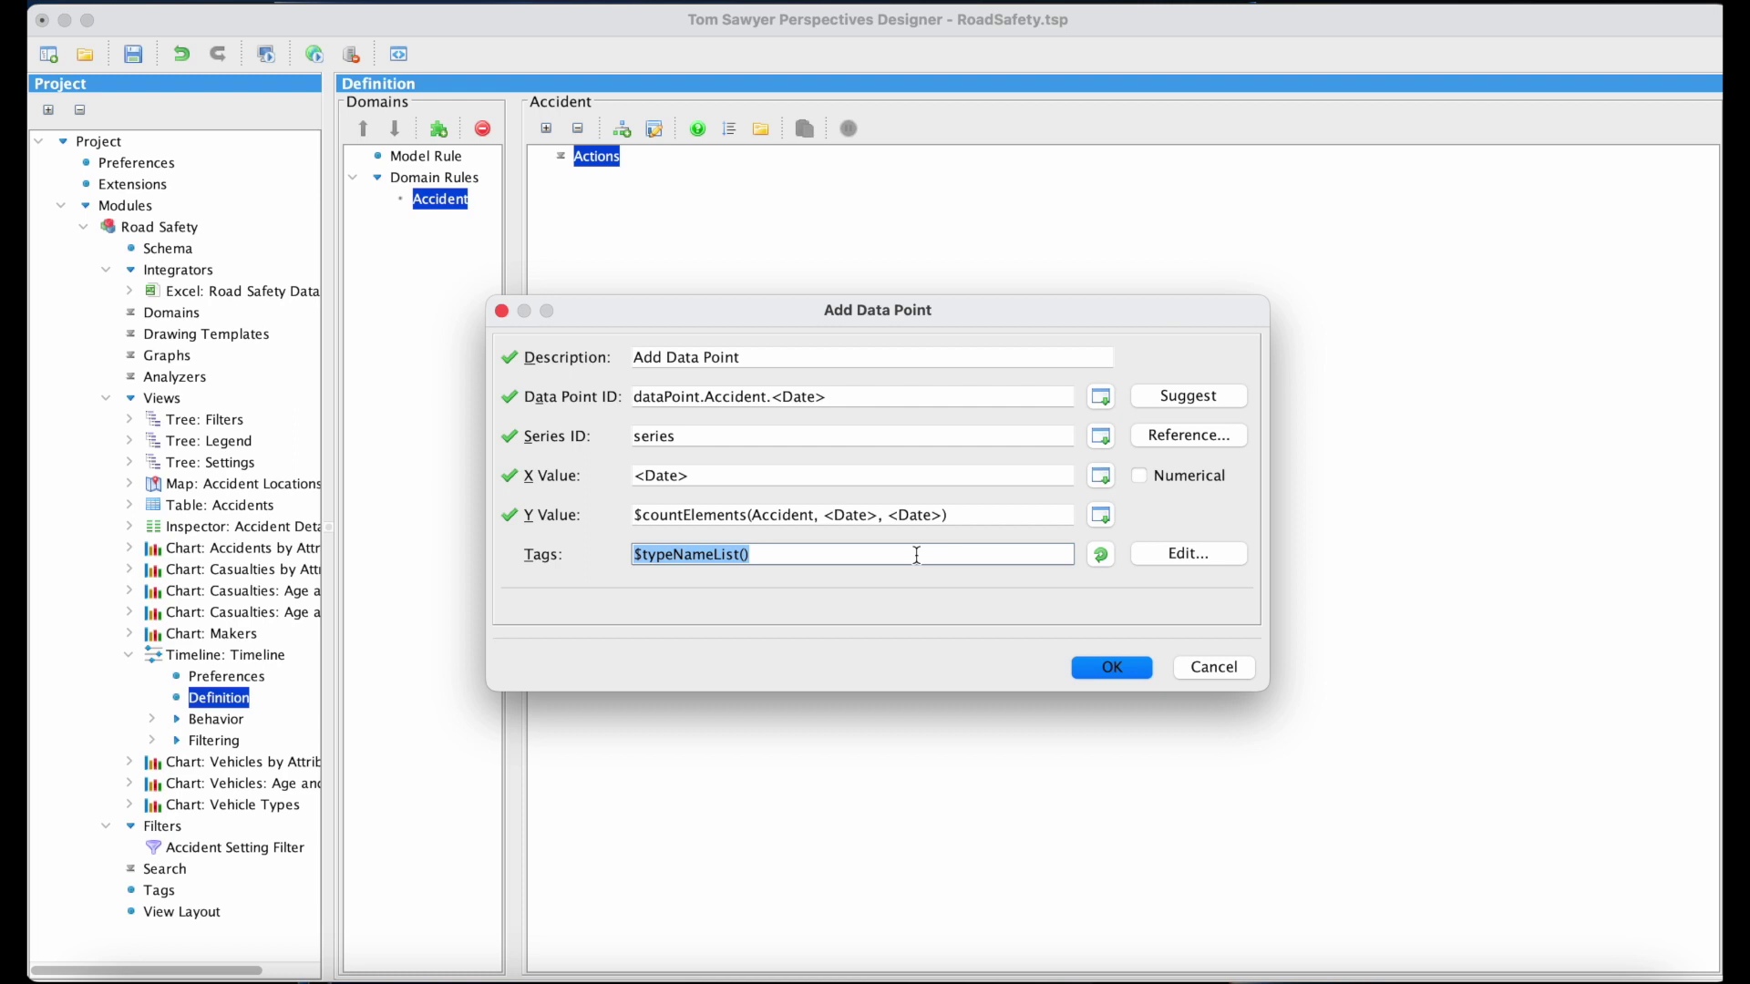
type("Accident")
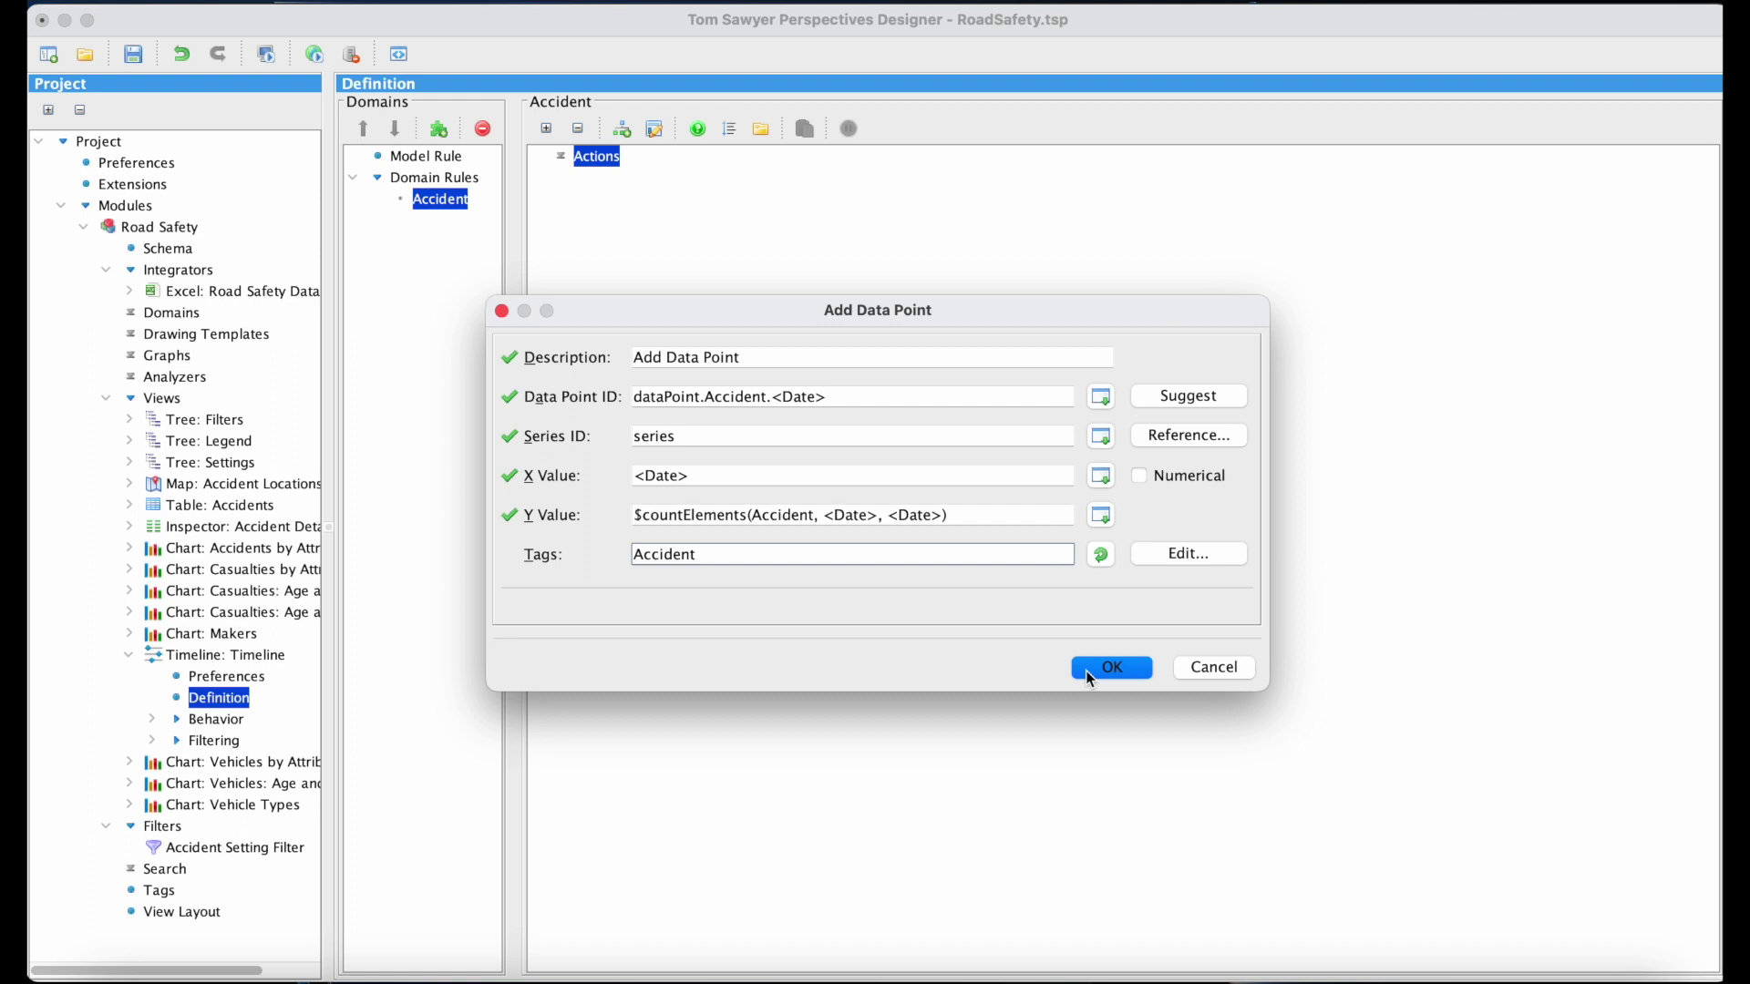
left_click(1111, 669)
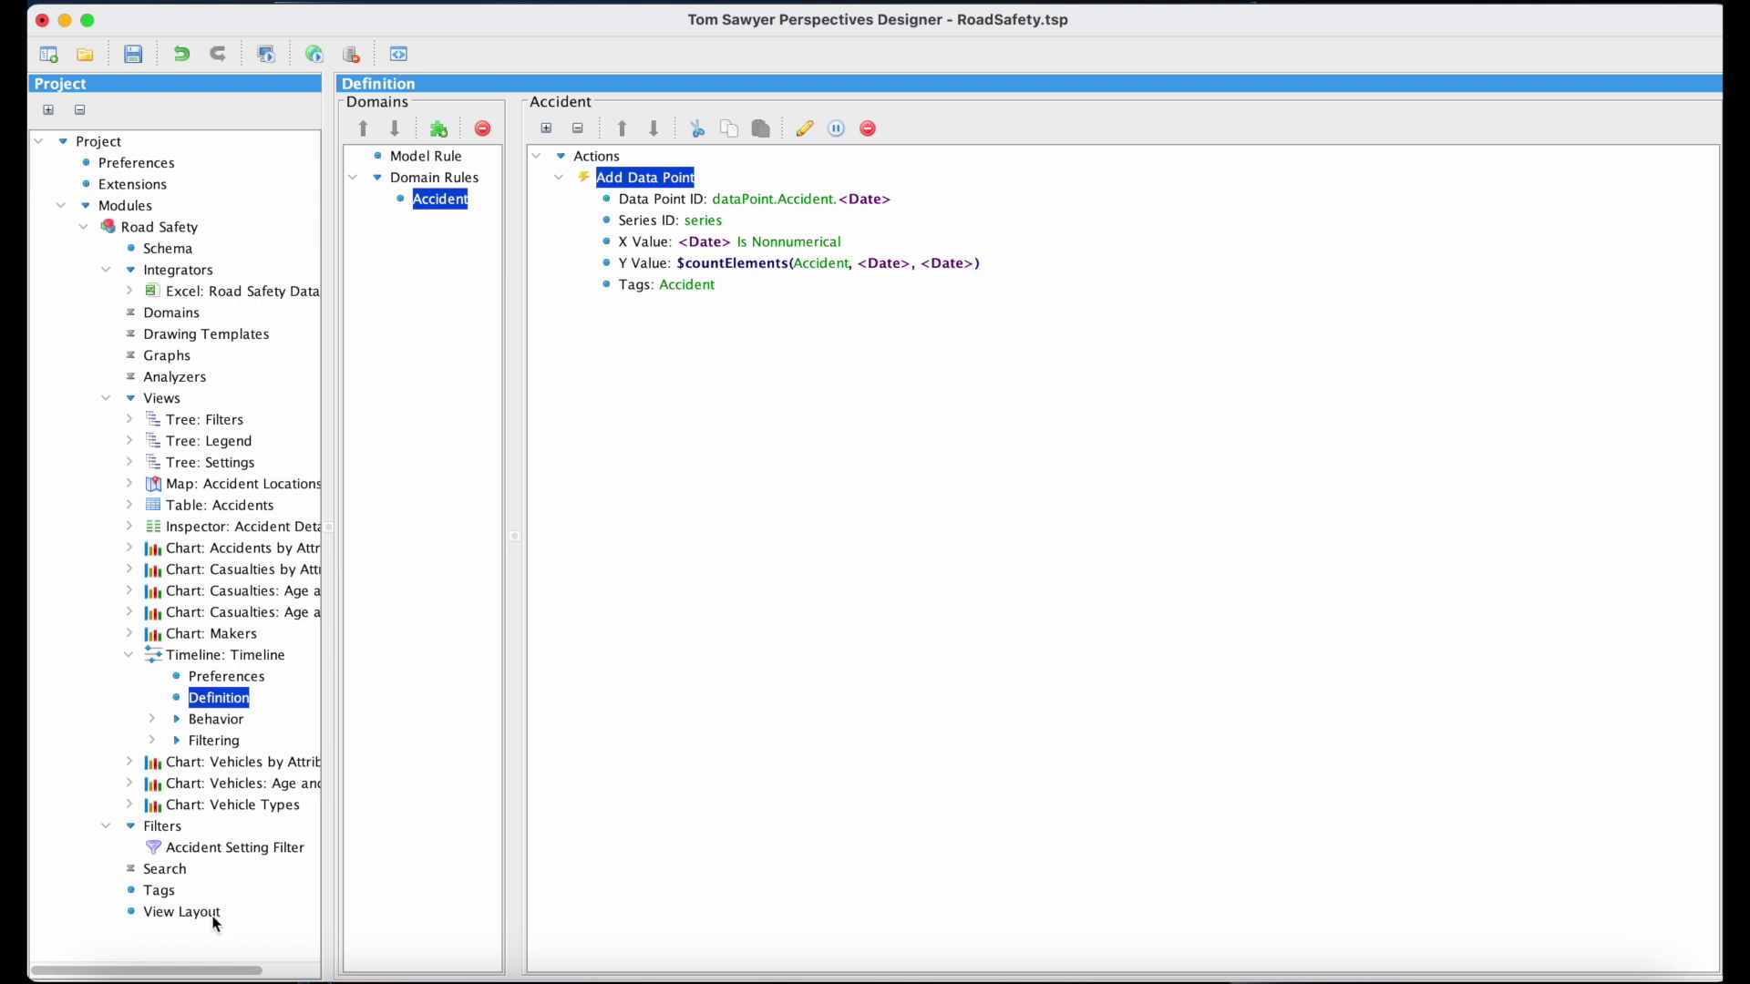
- Add the Timeline view to the empty Untitled tab beside Makers in the project's view layout
left_click(182, 912)
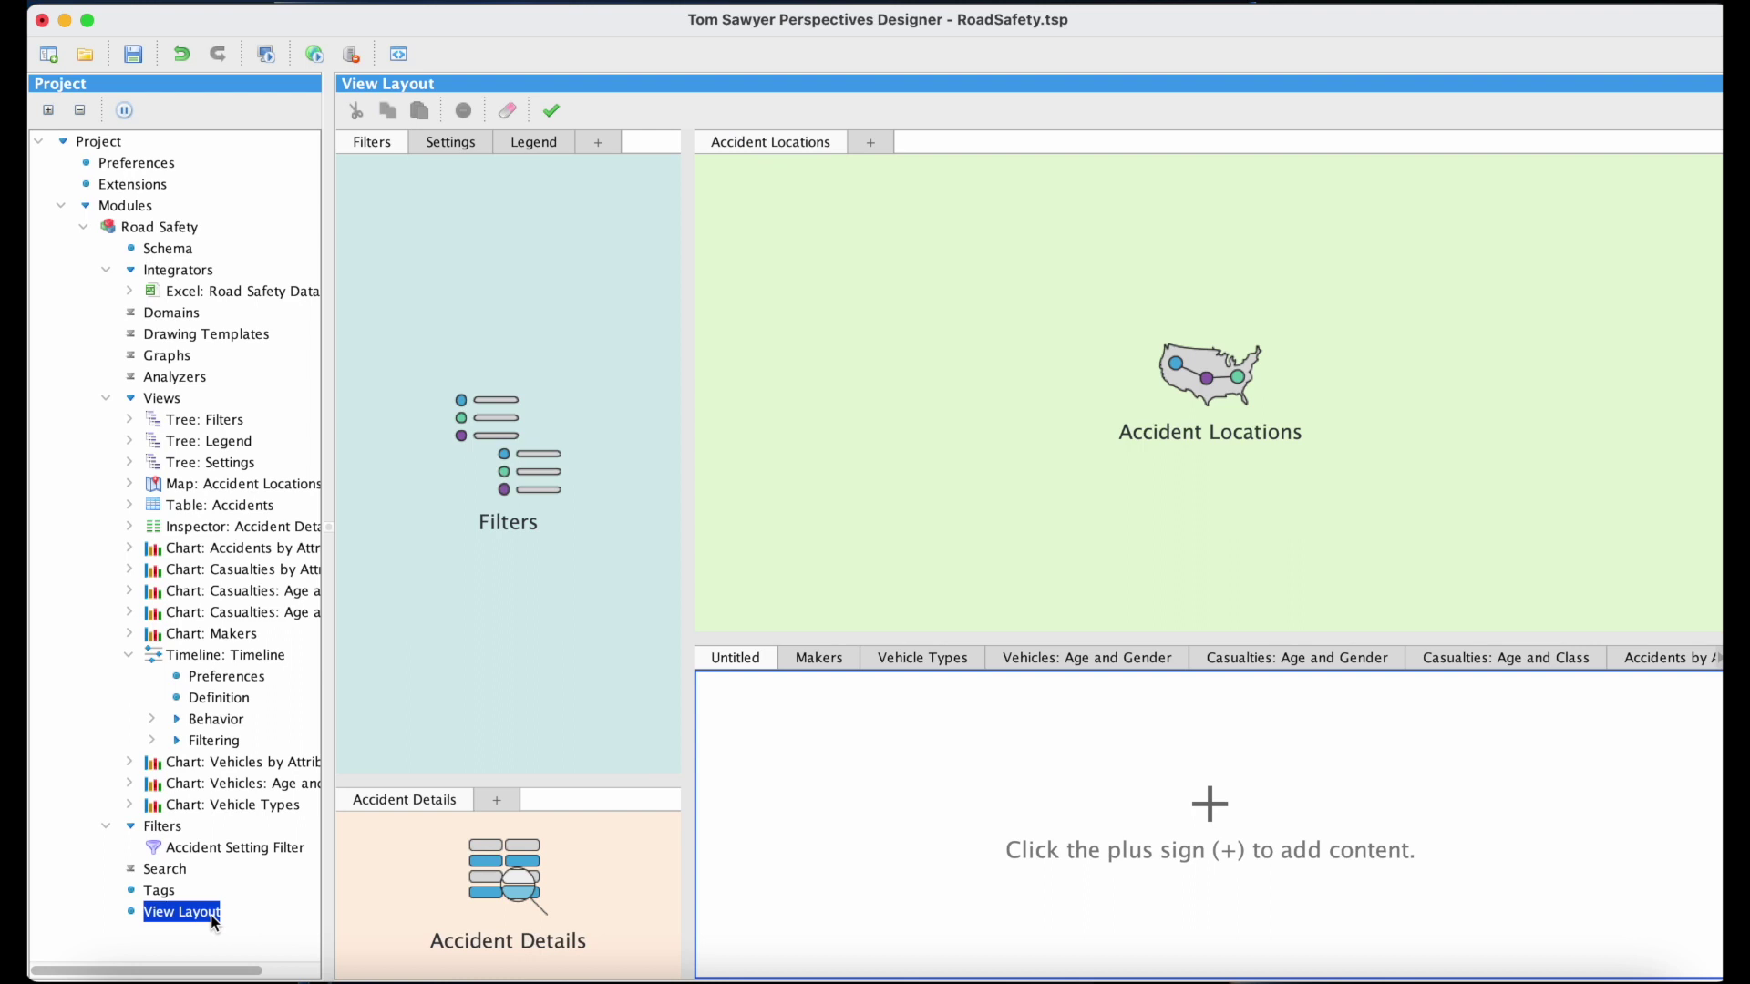
right_click(982, 788)
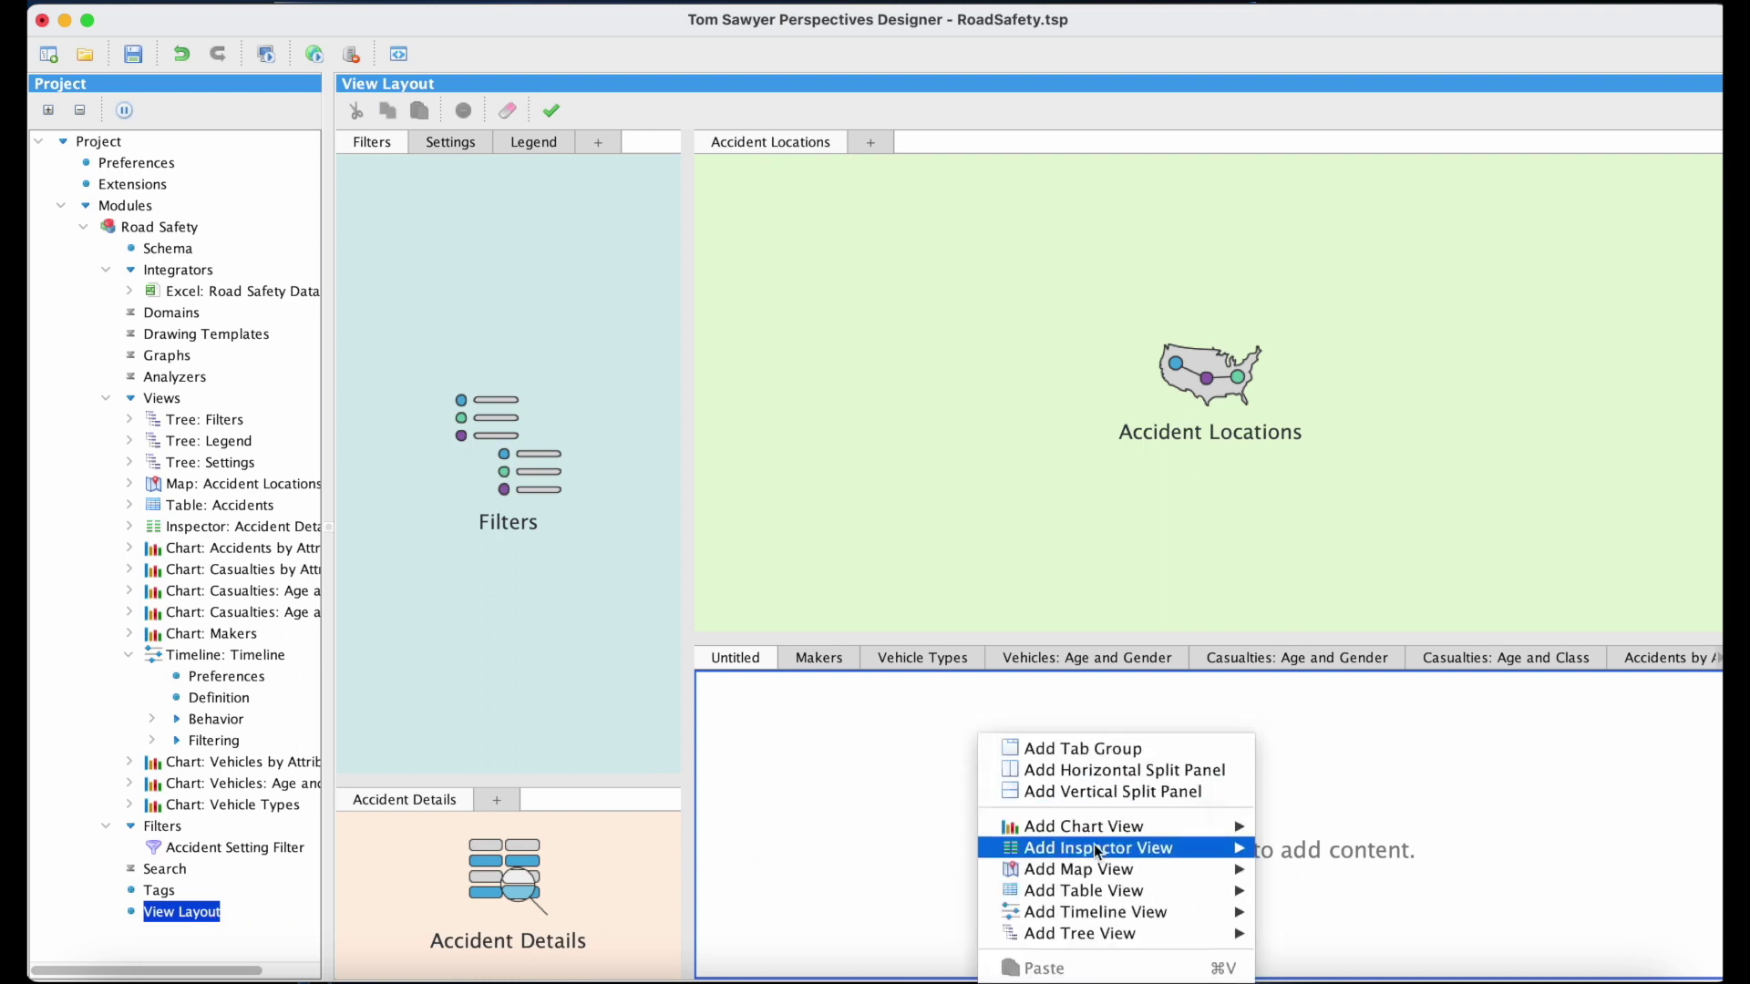
mouse_move(1169, 912)
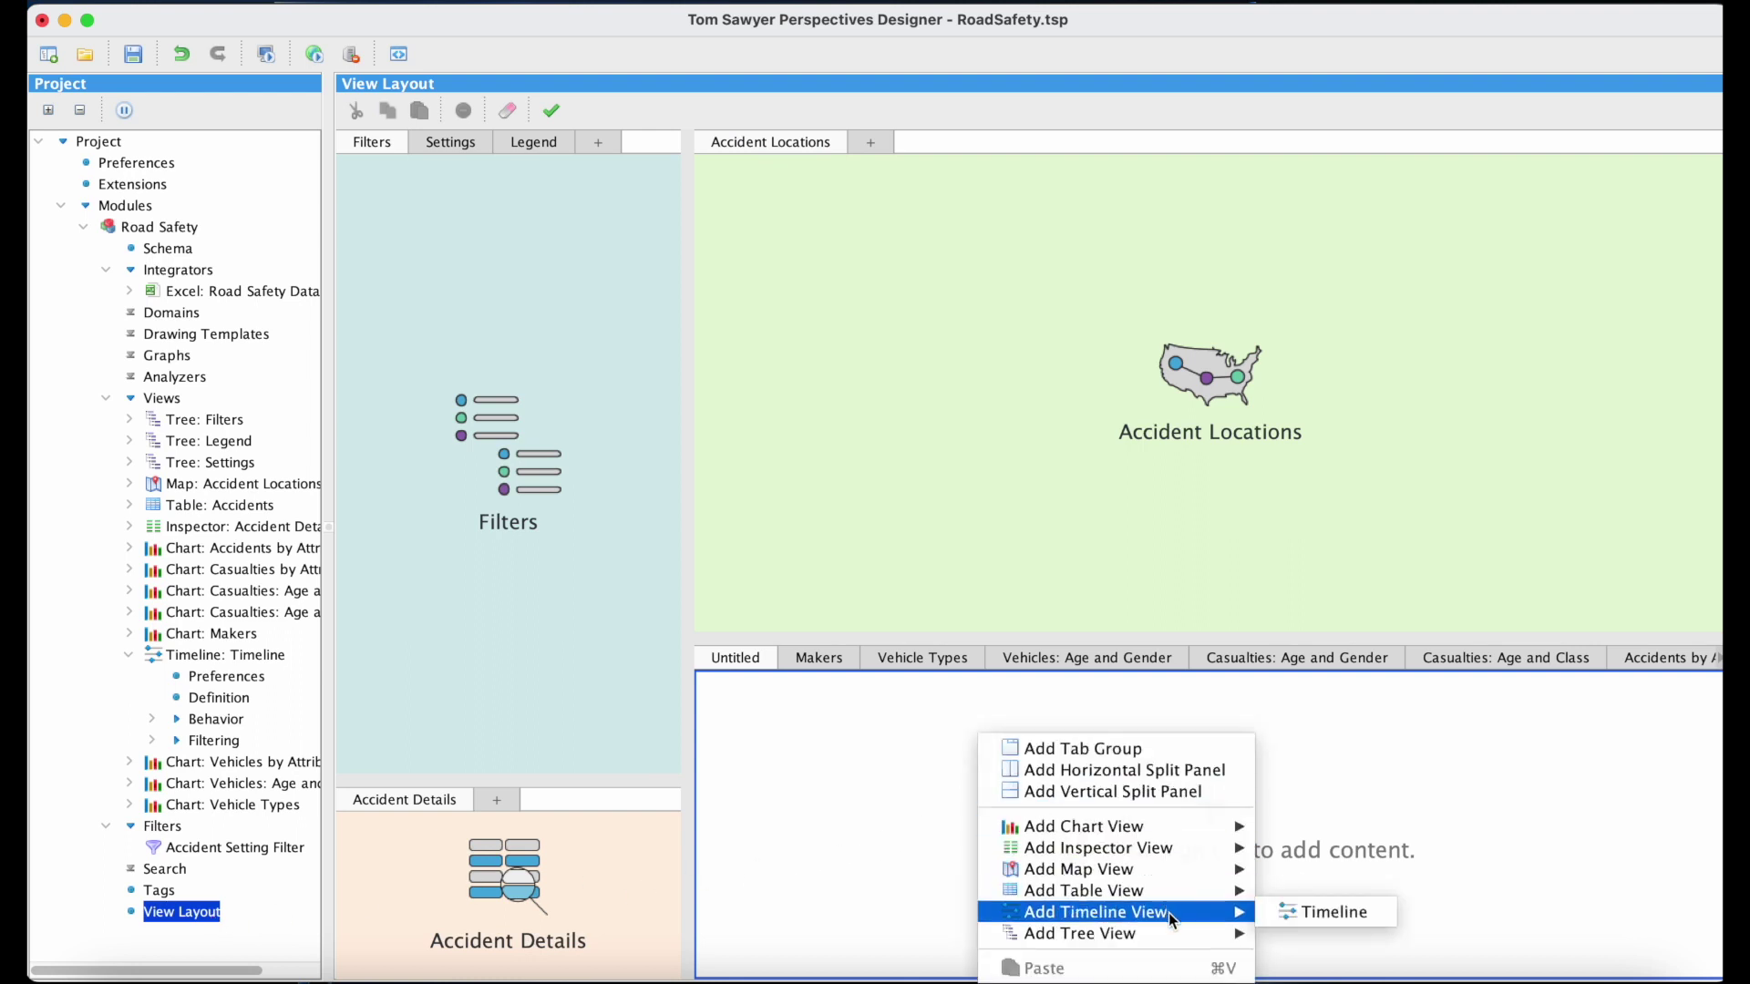
left_click(1281, 910)
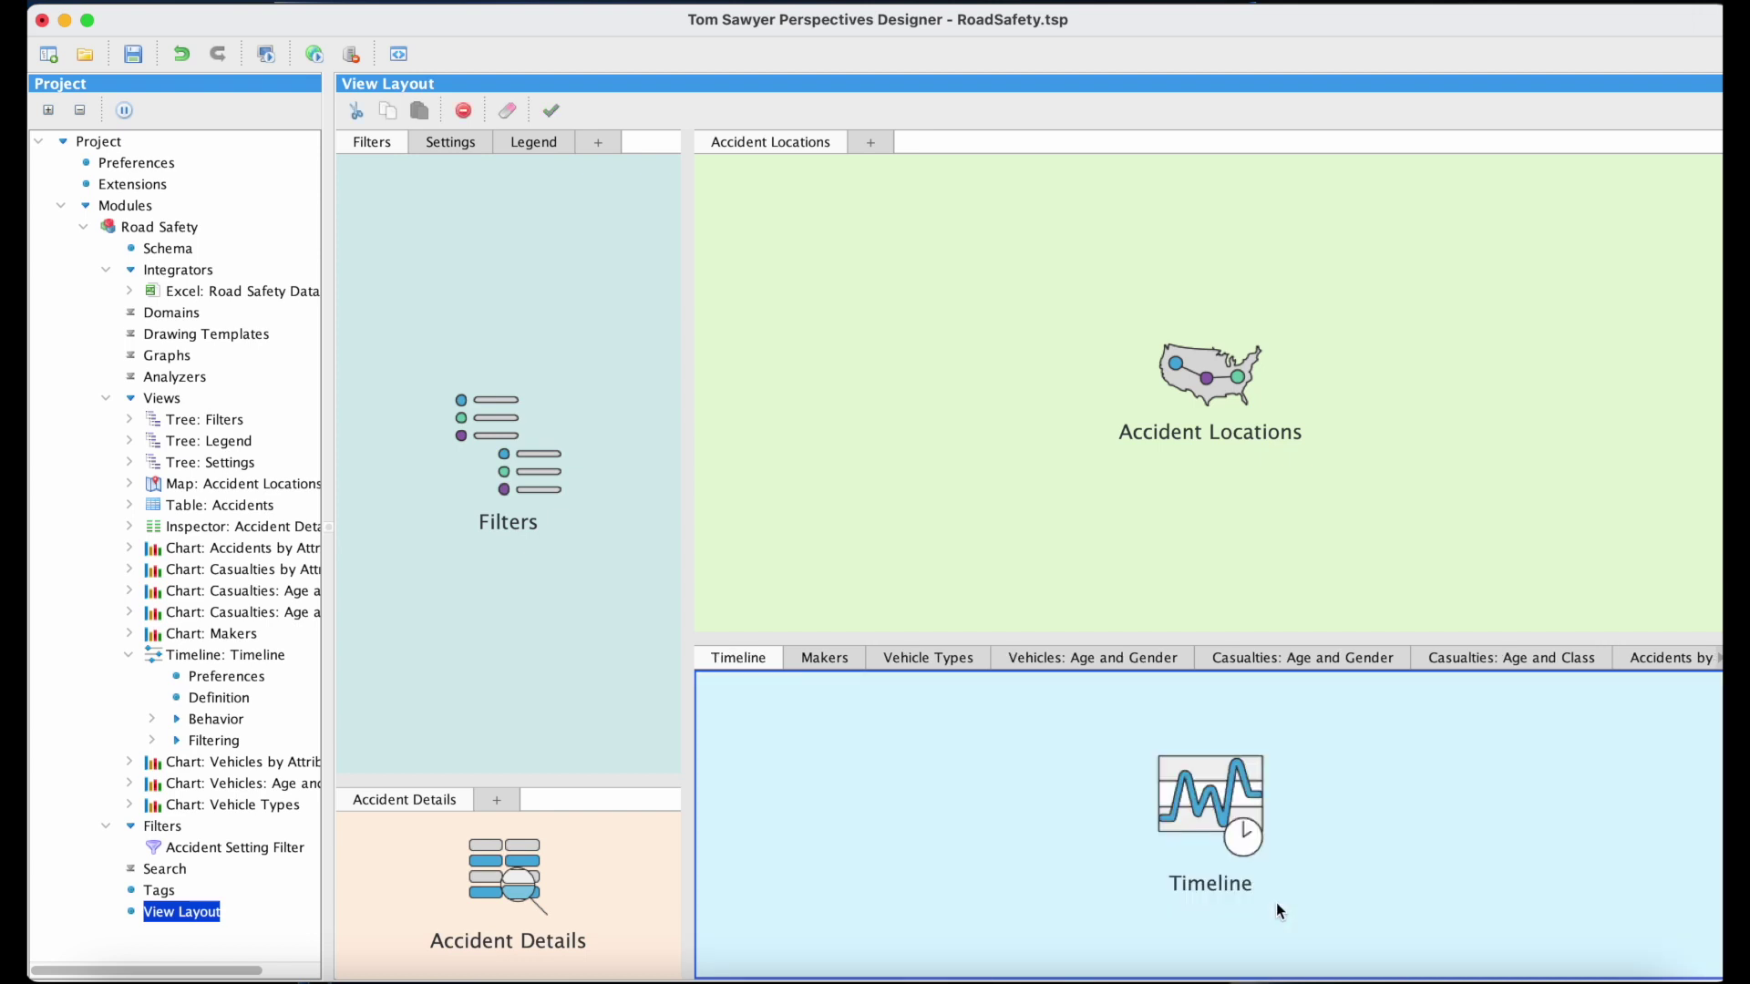
- In the project's web preview, narrow the timeline range to about January through mid-May 2013 and play the timeline
left_click(314, 53)
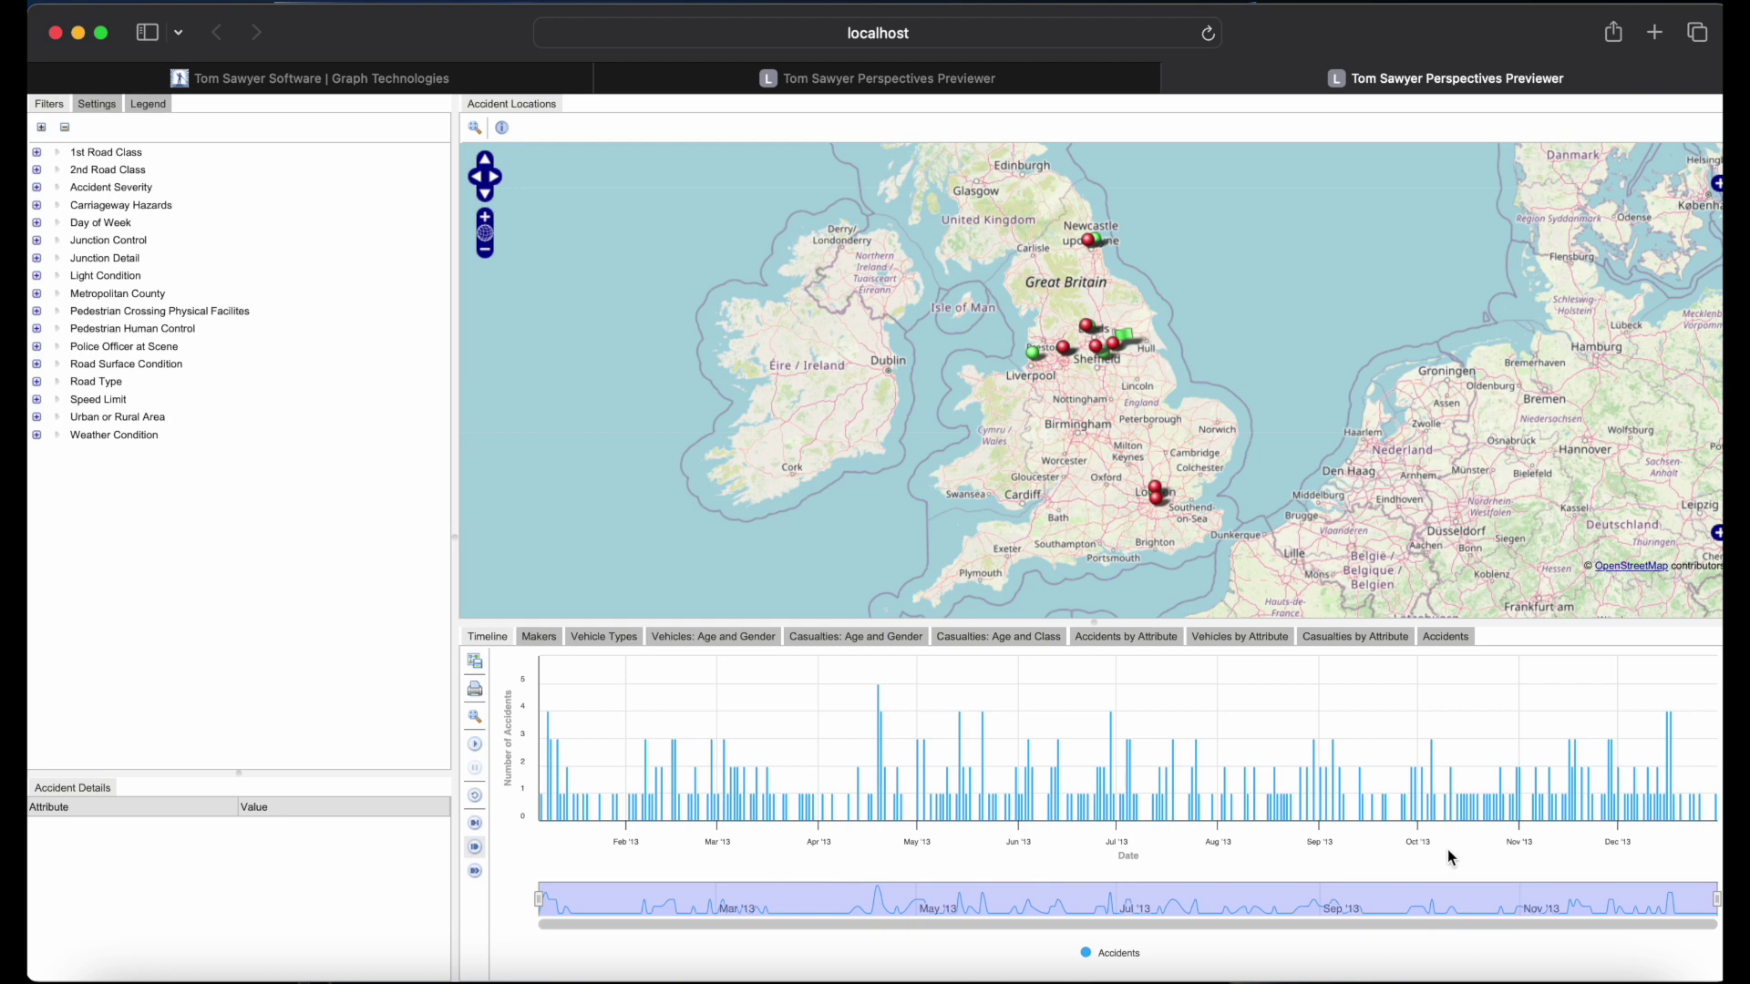
left_click_drag(1715, 901, 972, 900)
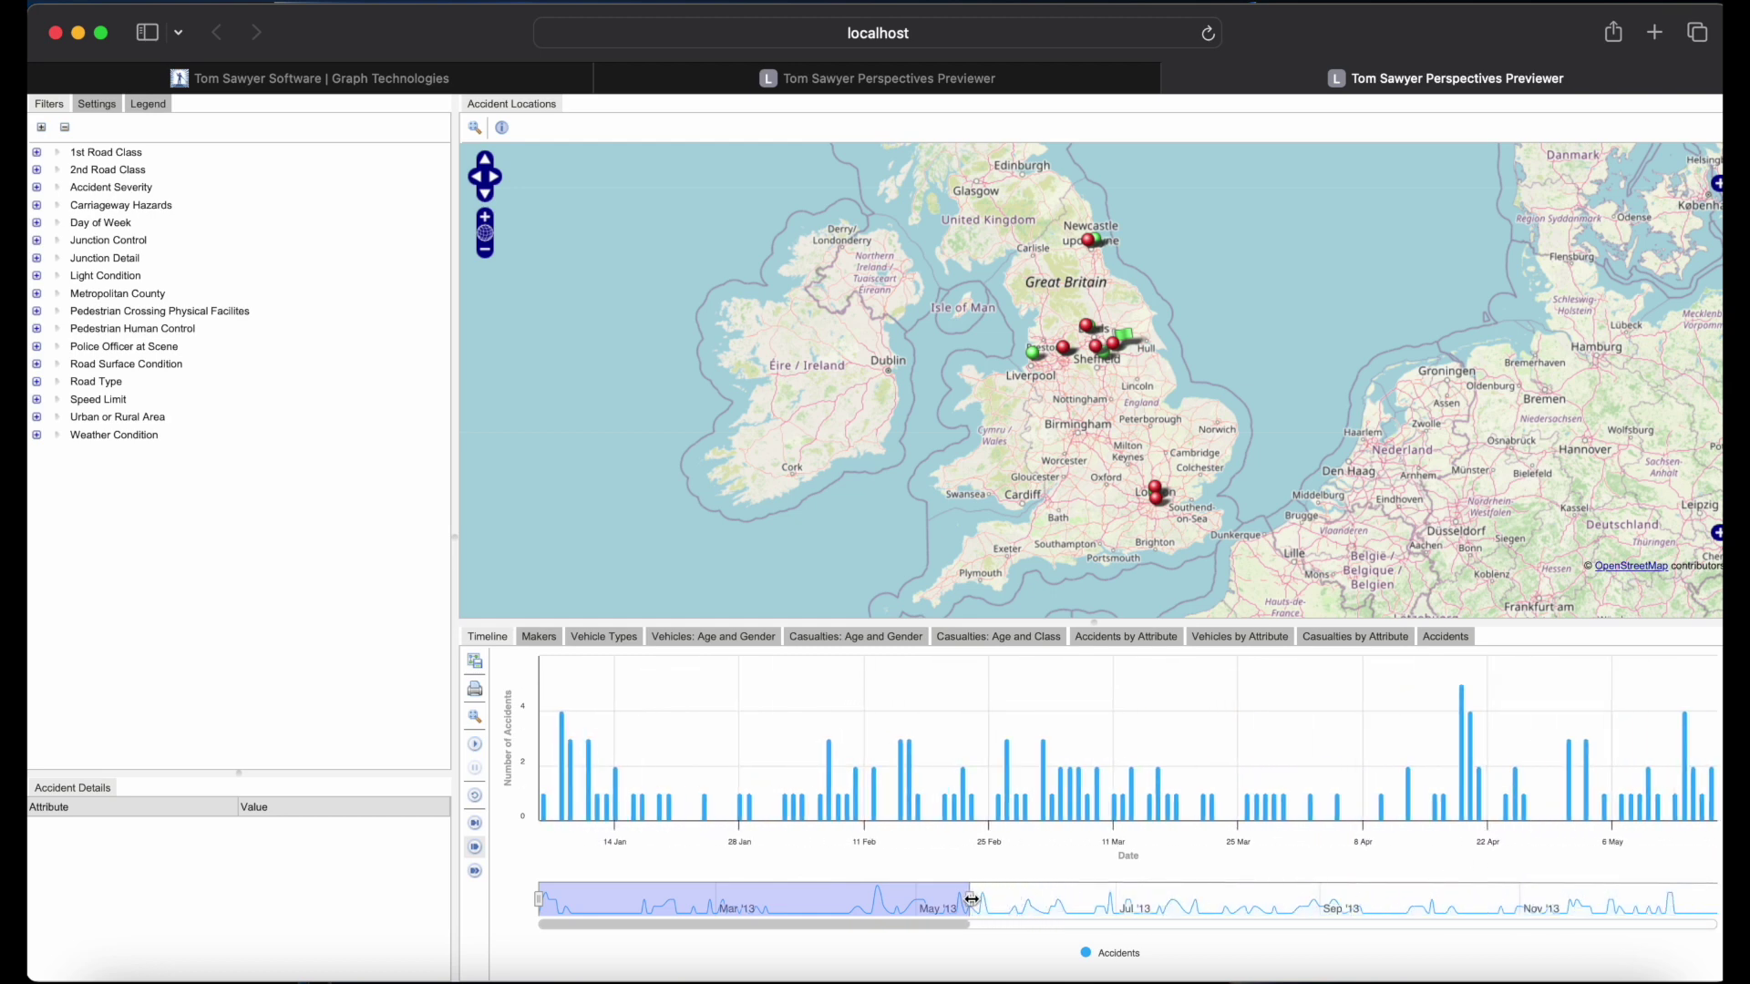
left_click(475, 746)
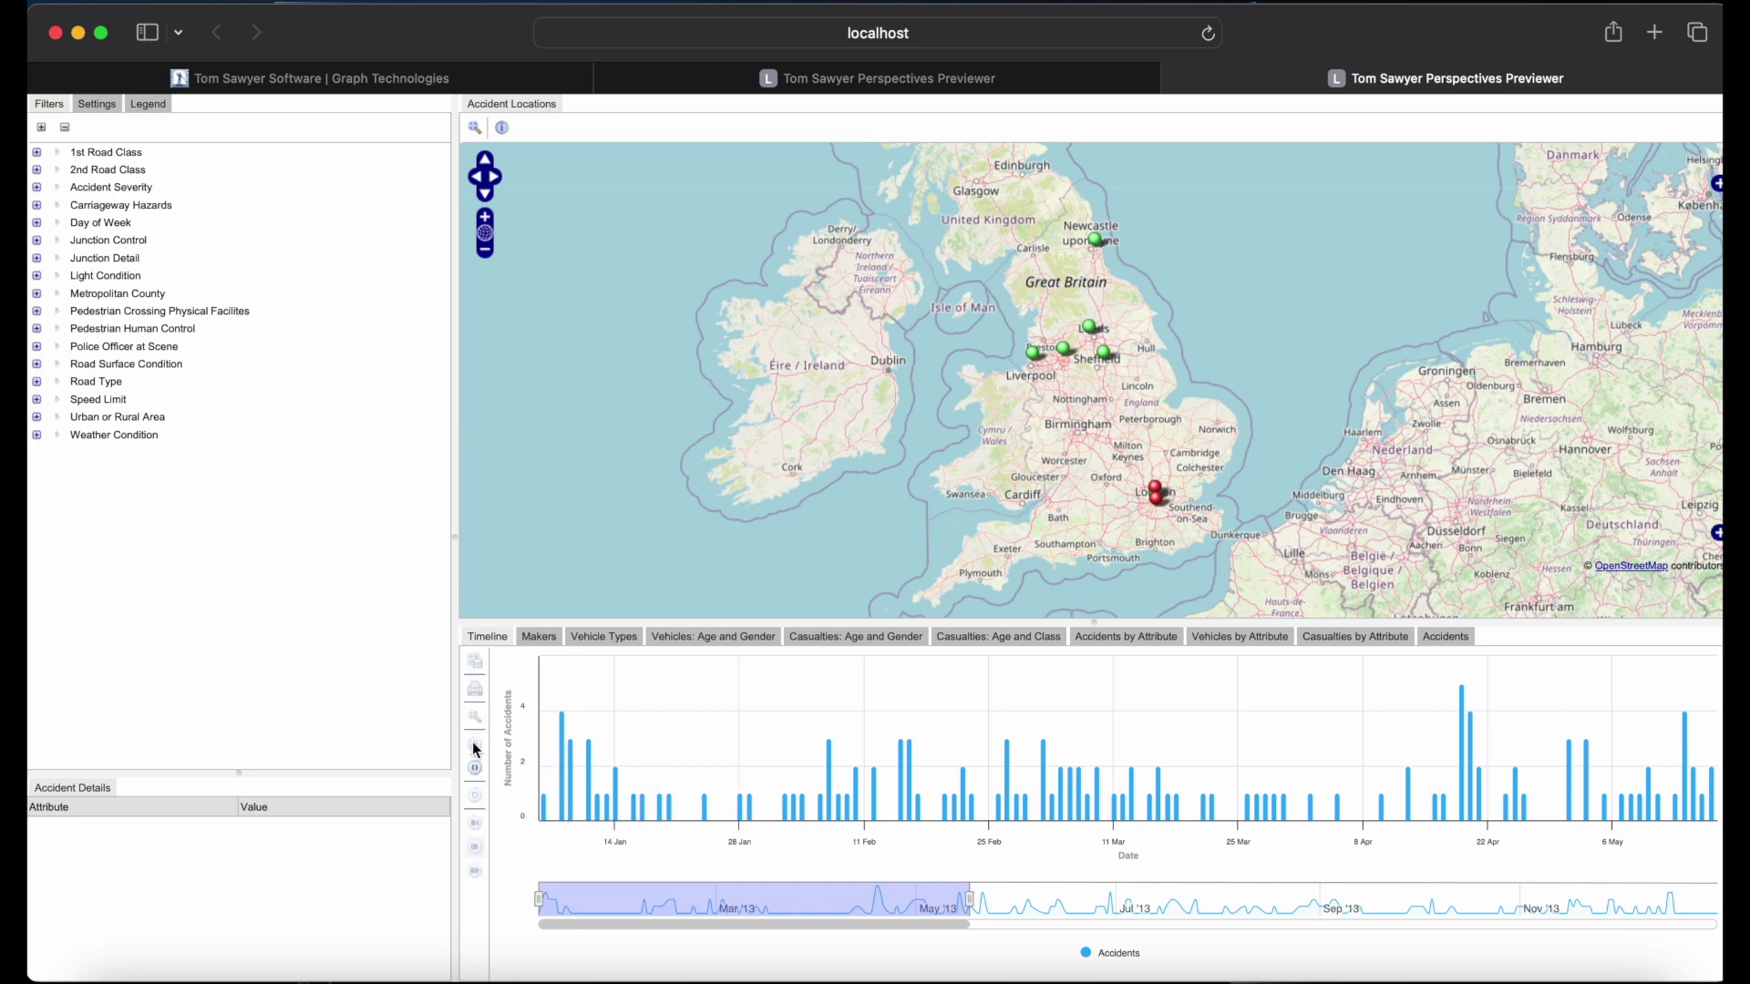